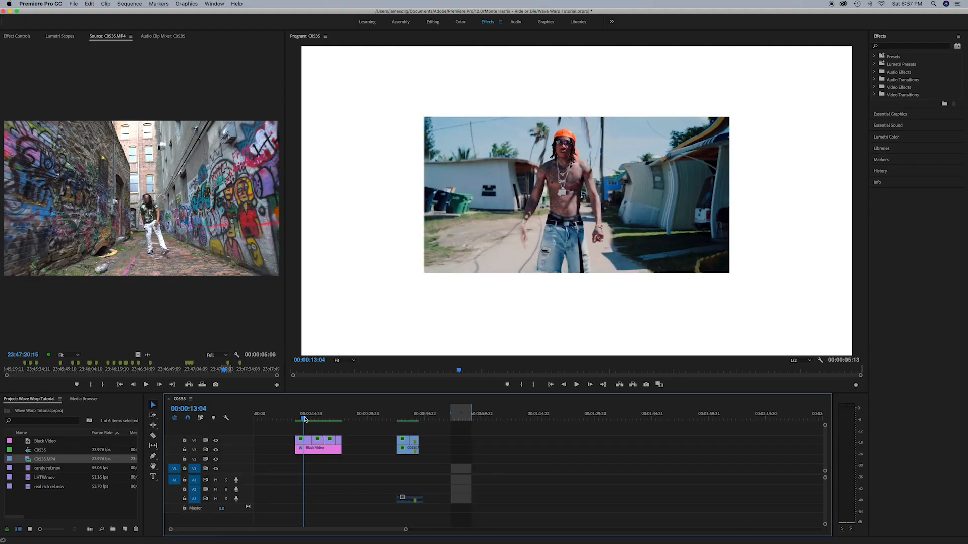
# Scrub through the existing example clips in the C0535 sequence to preview them, and save the project.
pyautogui.moveTo(305, 419); pyautogui.dragTo(384, 419)
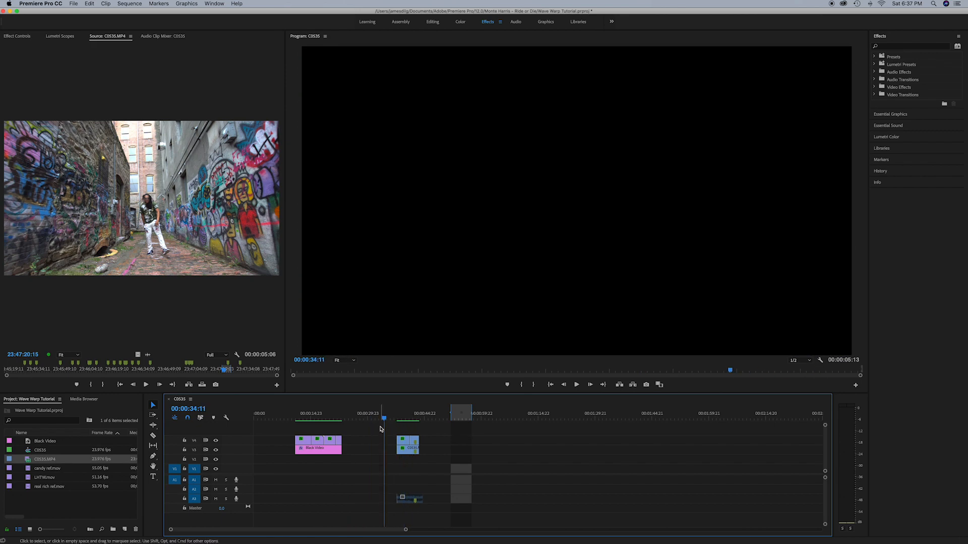
pyautogui.moveTo(363, 418); pyautogui.dragTo(417, 417)
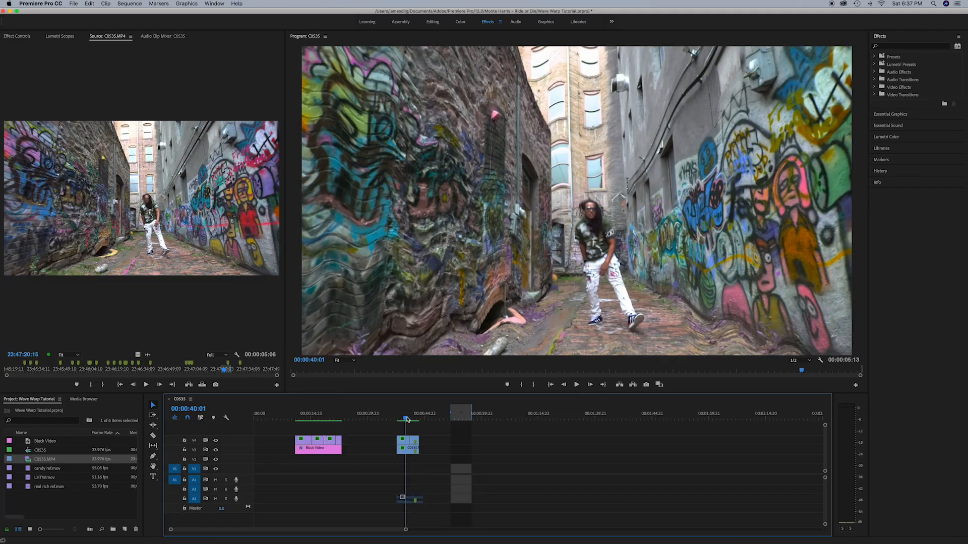
pyautogui.moveTo(404, 419); pyautogui.dragTo(377, 436)
pyautogui.press('super+s')
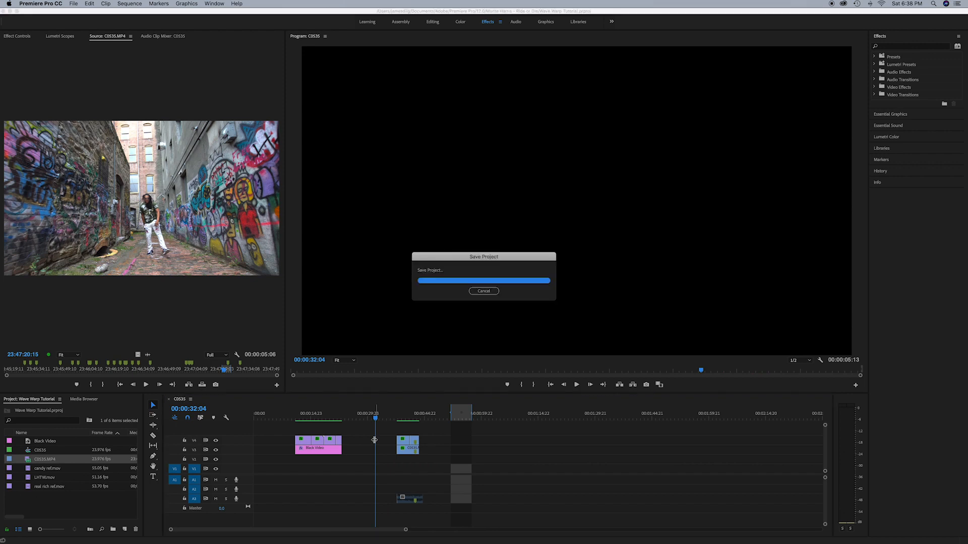
# Look through the available apps in Creative Cloud, then return to the Premiere Pro project.
pyautogui.moveTo(407, 542)
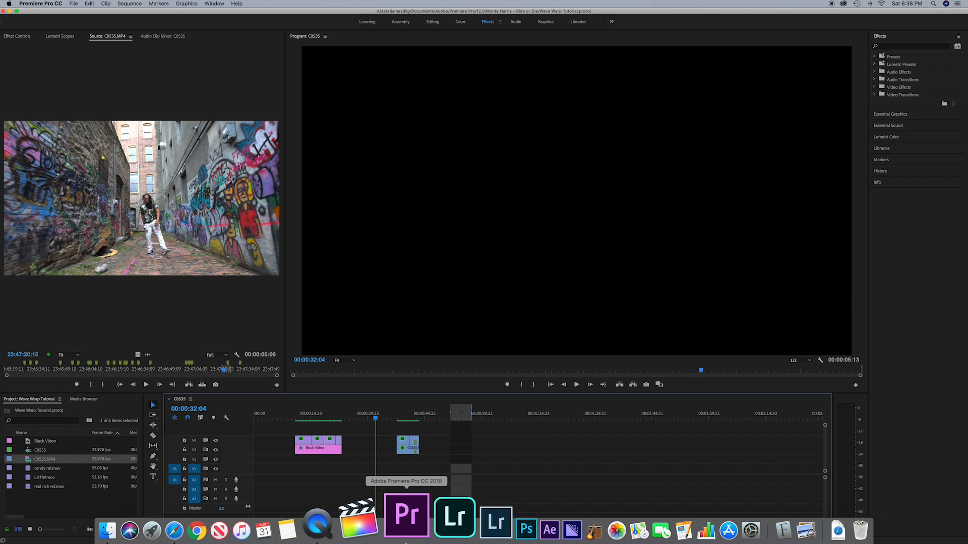
pyautogui.click(851, 5)
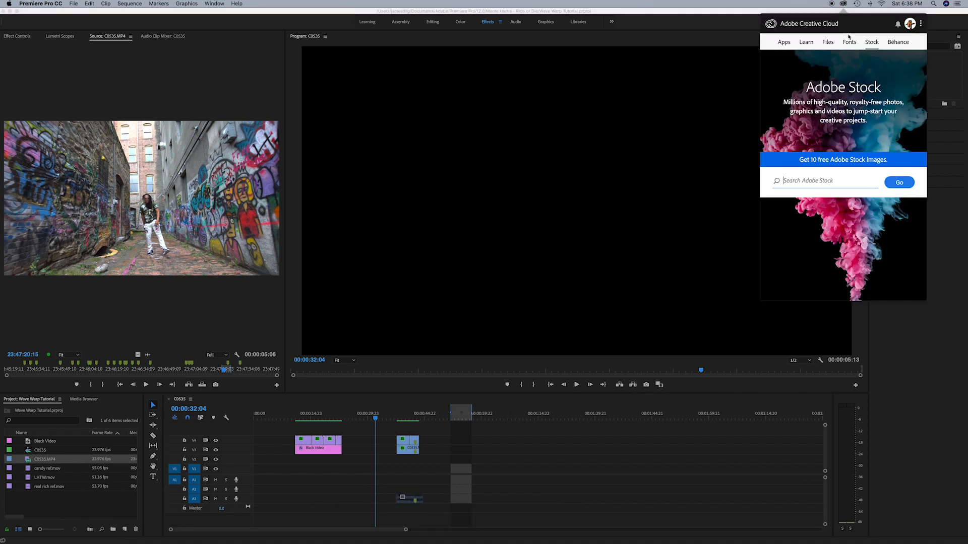
pyautogui.click(784, 42)
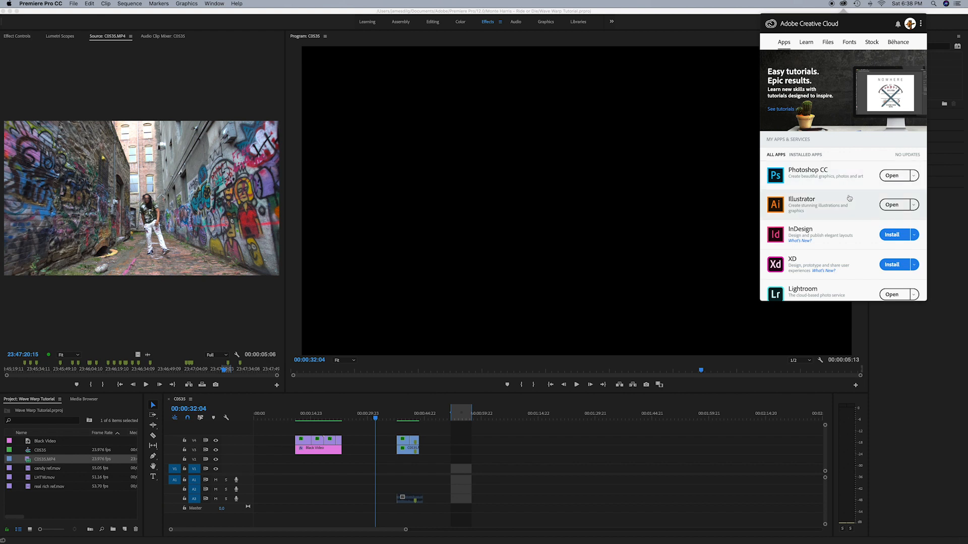
pyautogui.scroll(-5, 847, 197)
pyautogui.click(645, 436)
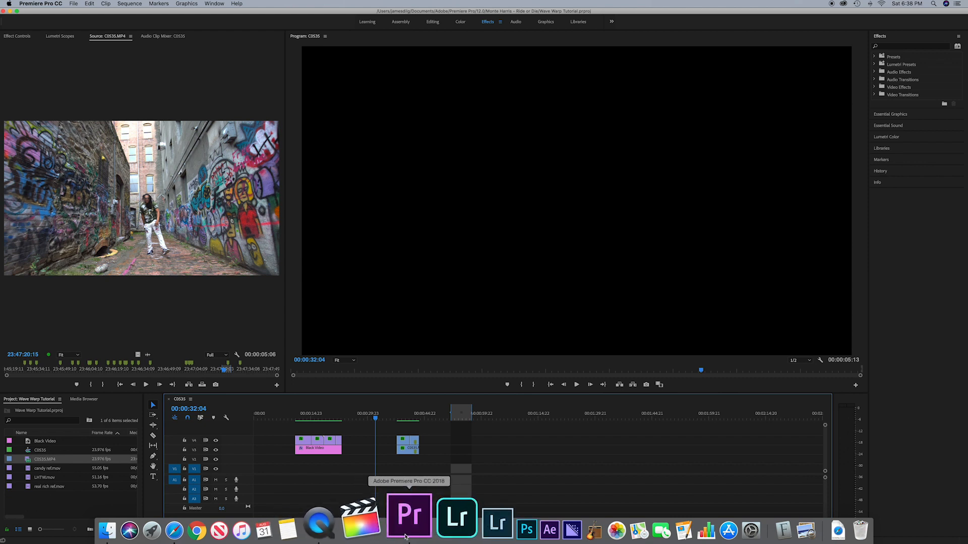
pyautogui.click(378, 451)
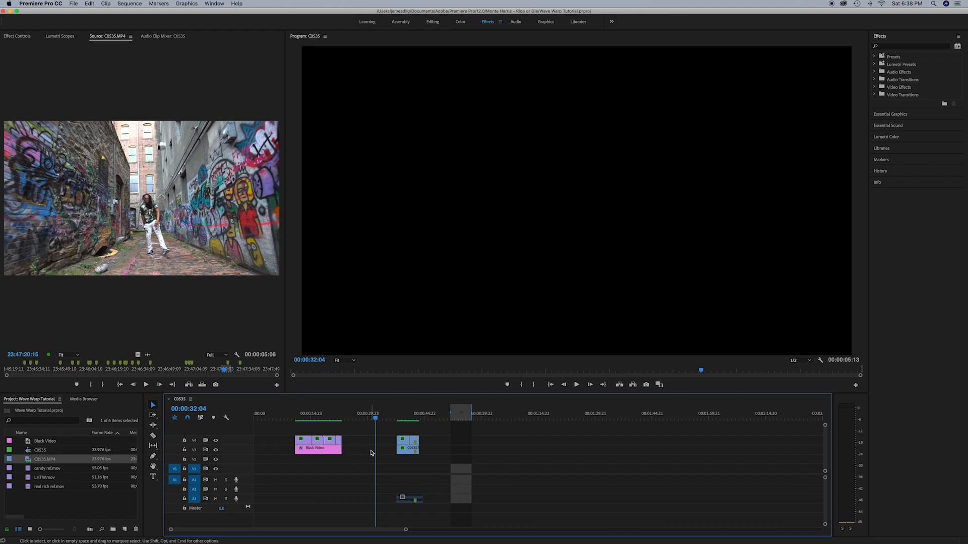
# Save the project, park the sequence playhead at 00:00:53:23, and open C0535.MP4 in the Source monitor.
pyautogui.press('super+s')
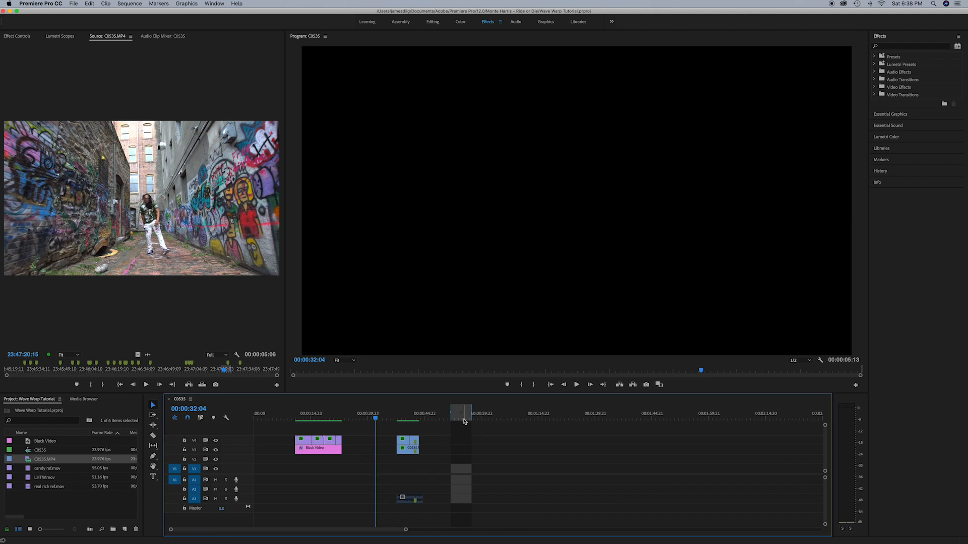
pyautogui.moveTo(465, 421)
pyautogui.mouseDown()
pyautogui.moveTo(731, 421)
pyautogui.moveTo(456, 421)
pyautogui.moveTo(741, 421)
pyautogui.moveTo(358, 421)
pyautogui.moveTo(507, 426)
pyautogui.moveTo(458, 431)
pyautogui.mouseUp()
pyautogui.click(51, 504)
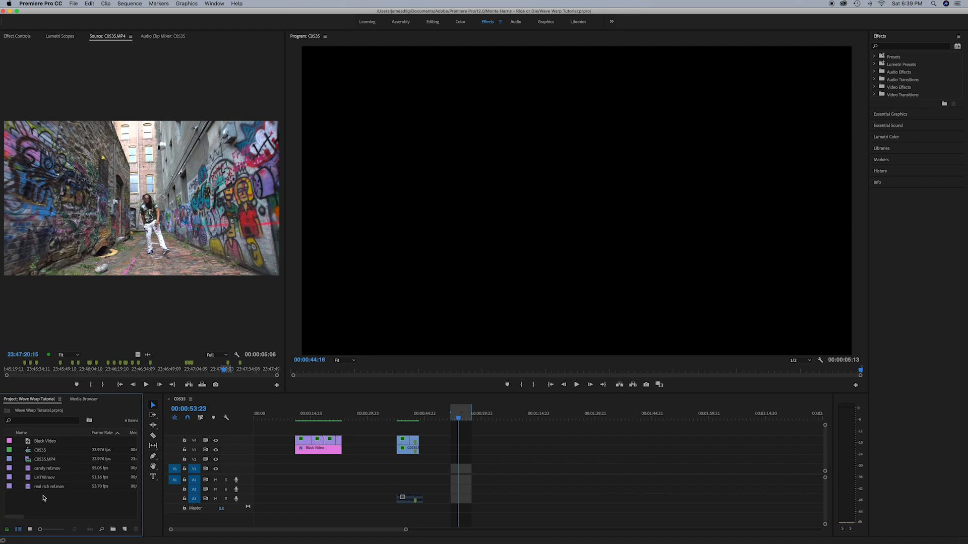
pyautogui.click(43, 462)
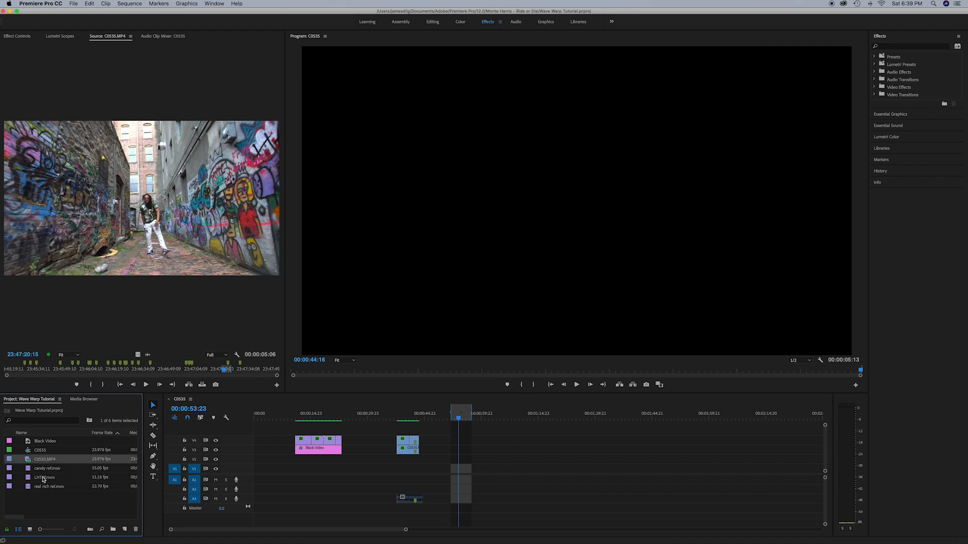
pyautogui.click(47, 508)
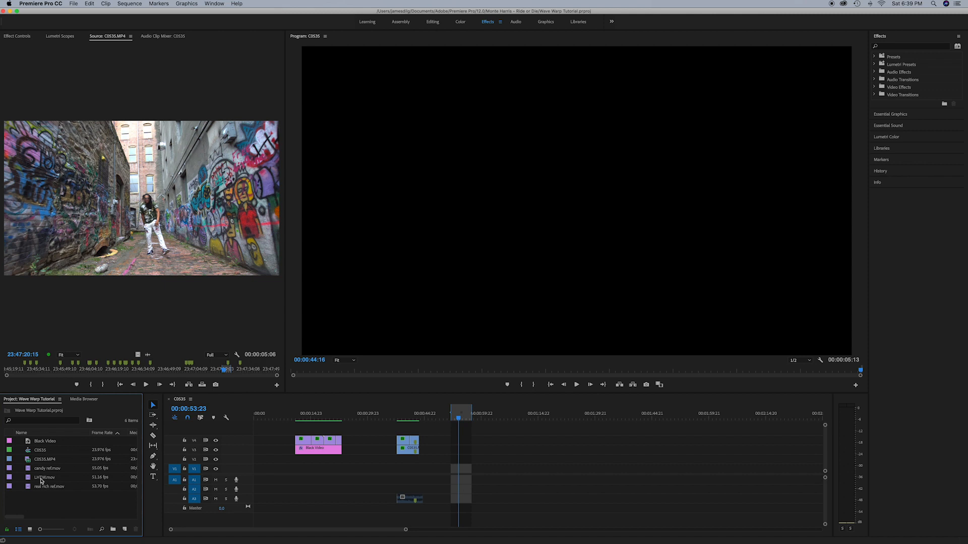
pyautogui.doubleClick(41, 478)
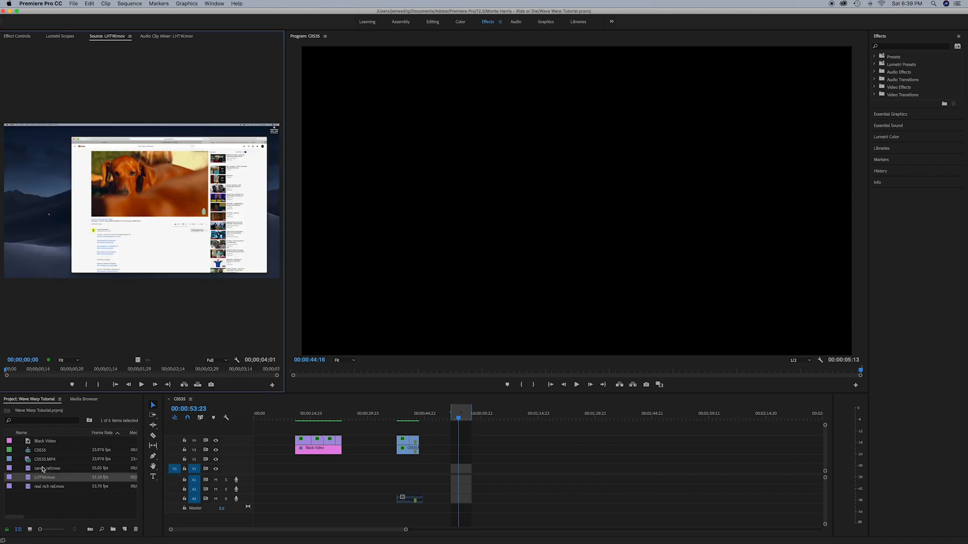
pyautogui.doubleClick(41, 460)
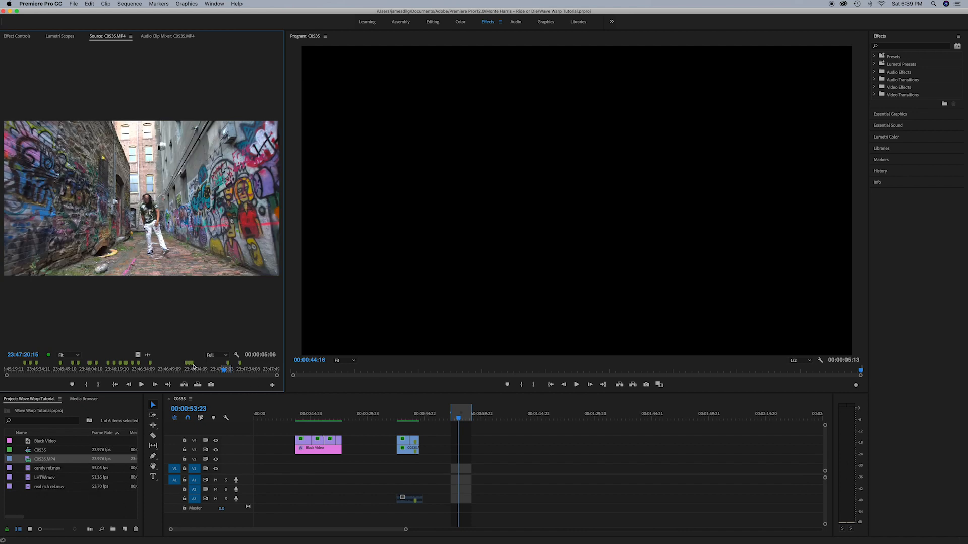
# Mark the section of C0535.MP4 from 23:47:20:04 to 23:47:24:18 with In and Out points.
pyautogui.click(225, 372)
pyautogui.moveTo(225, 374); pyautogui.dragTo(234, 373)
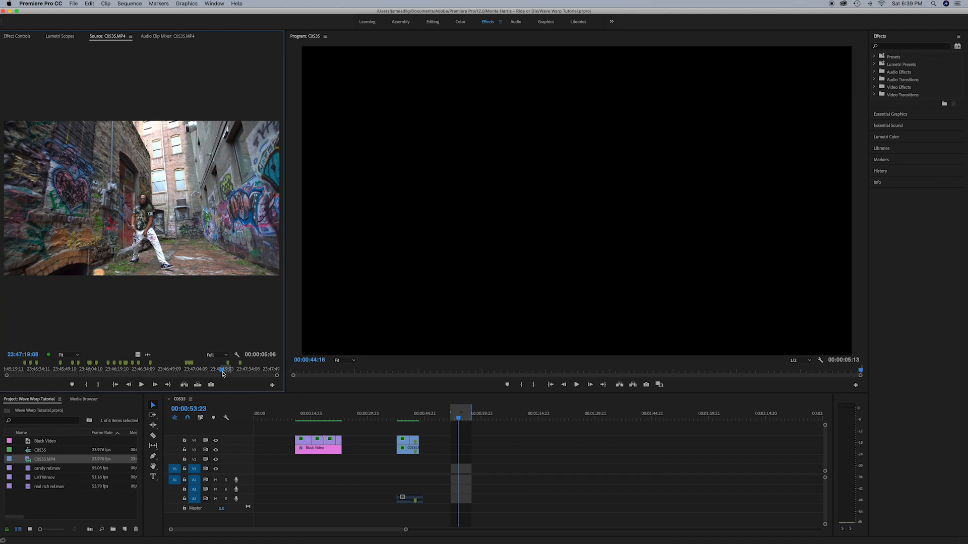
pyautogui.moveTo(223, 374); pyautogui.dragTo(246, 376)
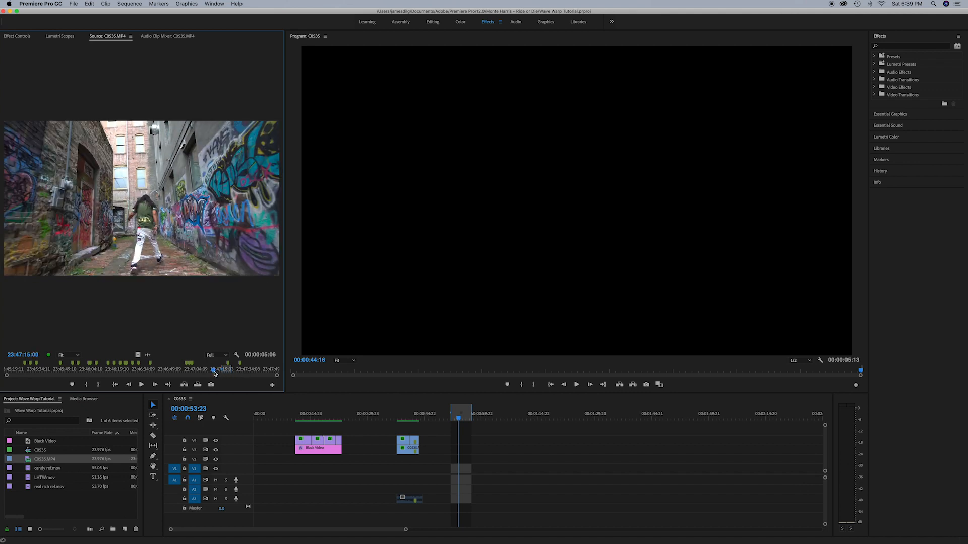
pyautogui.click(224, 372)
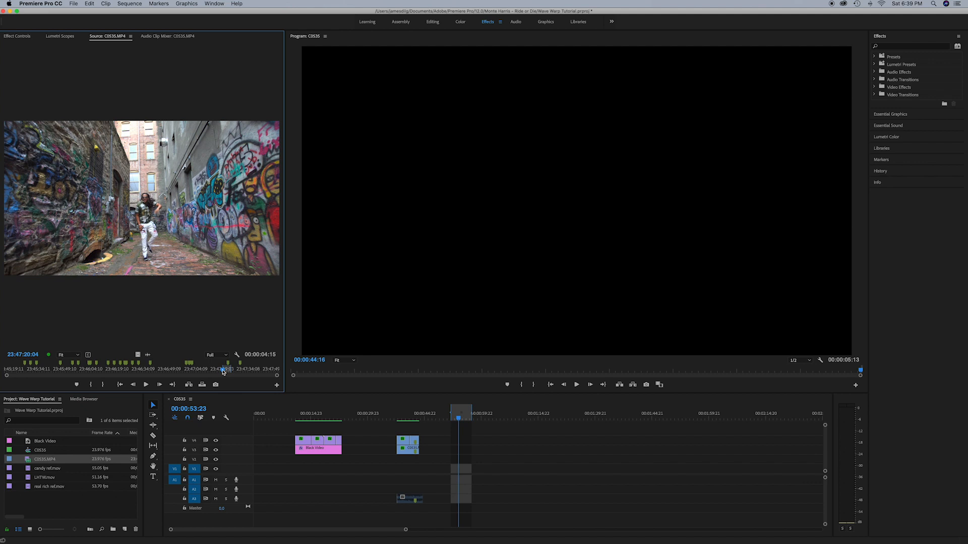
pyautogui.press('space')
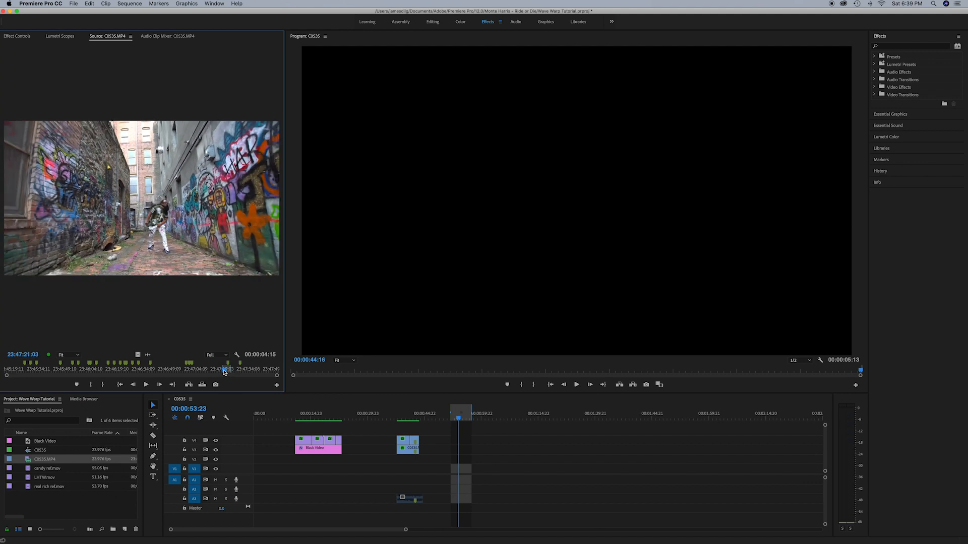
pyautogui.click(226, 372)
pyautogui.moveTo(226, 372); pyautogui.dragTo(233, 373)
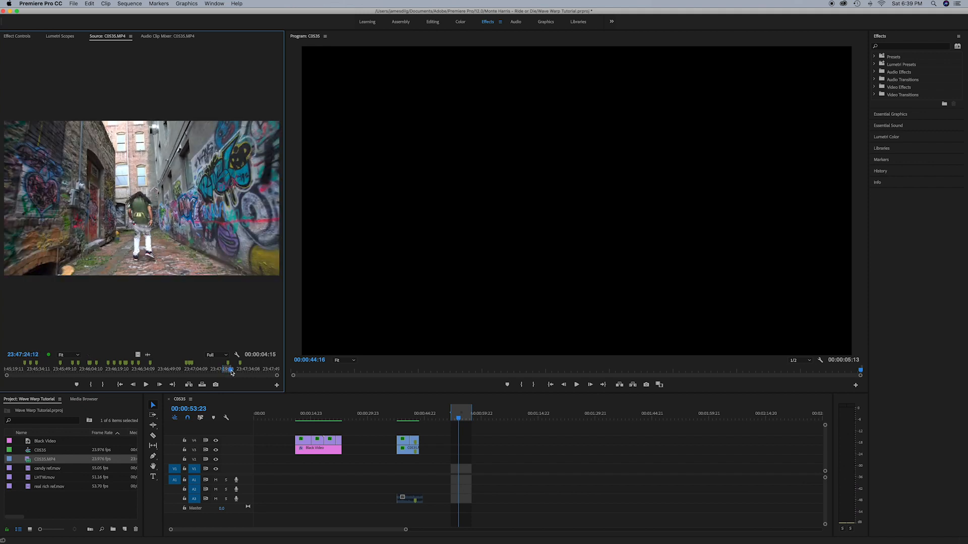
pyautogui.click(232, 373)
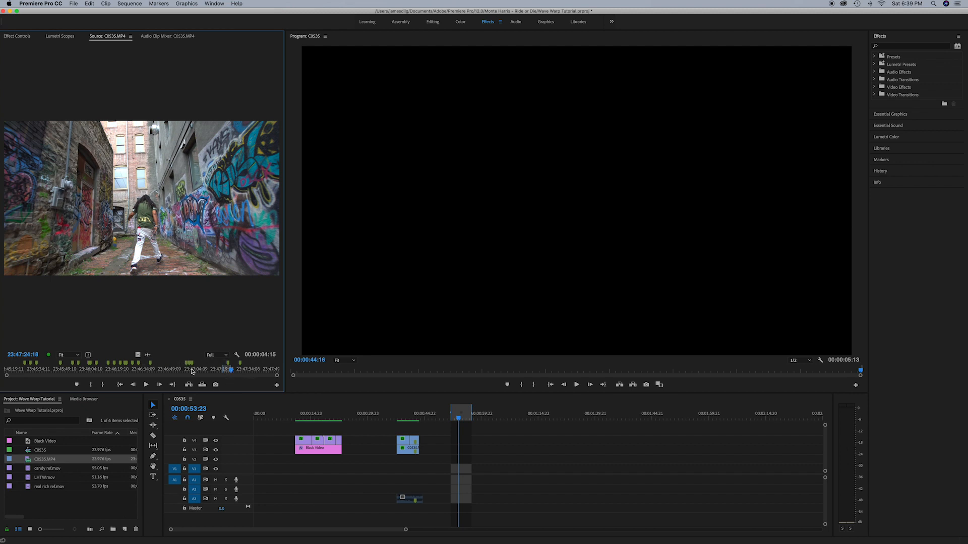
# Place only the video of the marked section on track V1 within the sequence's marked range, preview it, and save the project.
pyautogui.moveTo(138, 355); pyautogui.dragTo(454, 471)
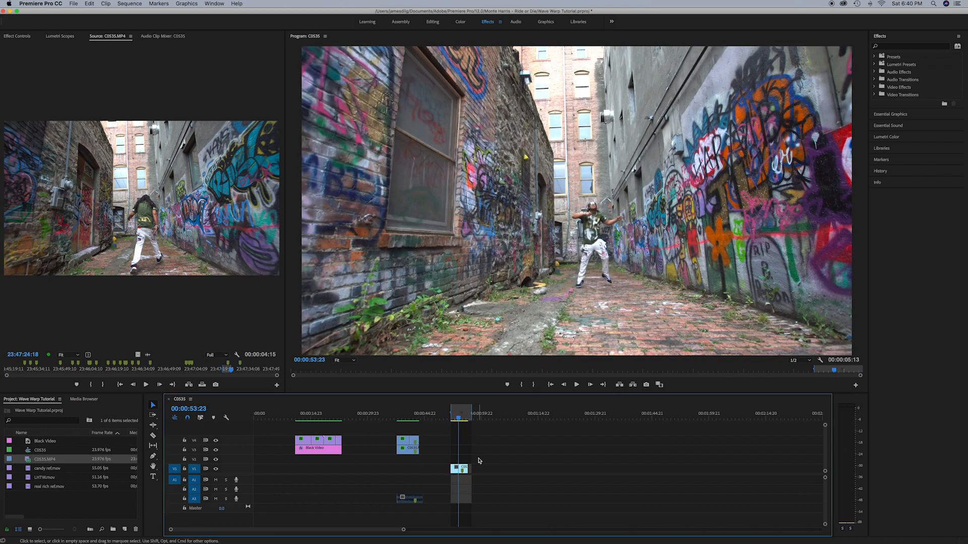
pyautogui.press('space')
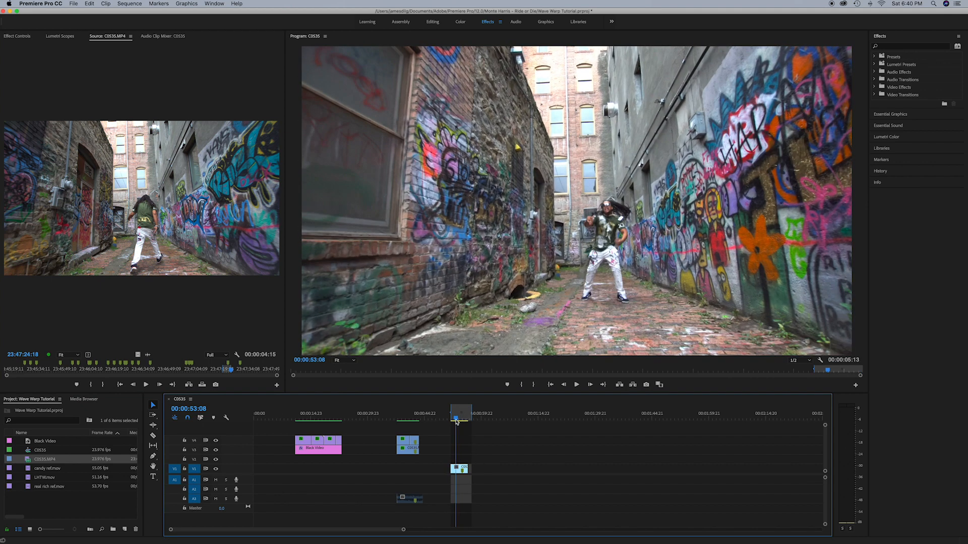
pyautogui.moveTo(459, 422); pyautogui.dragTo(457, 421)
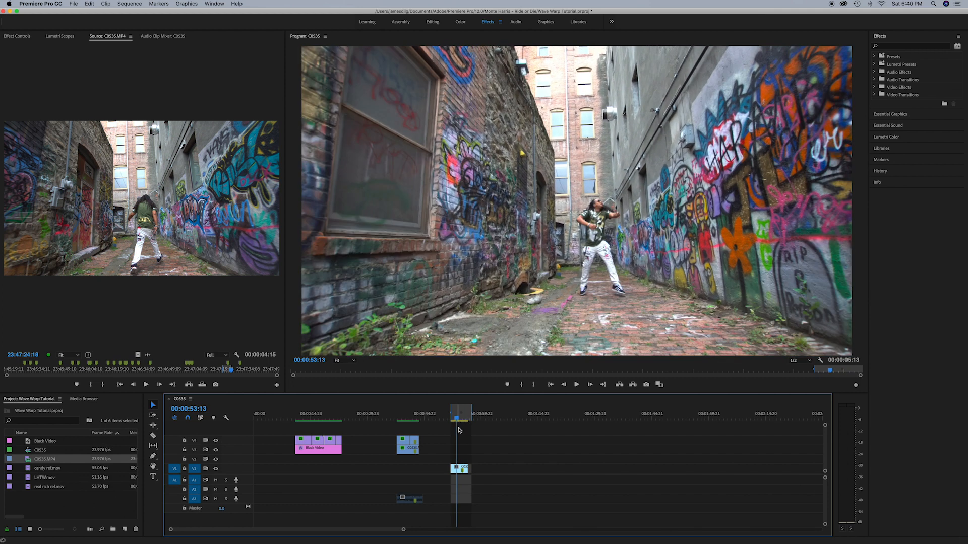
pyautogui.press('cmd+s')
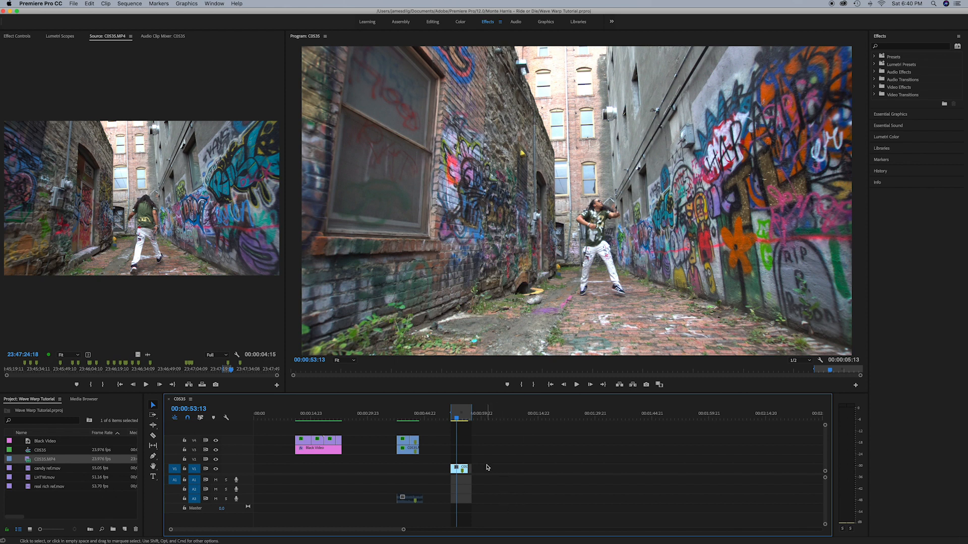
# Set the Scale of the new C0535.MP4 clip on V1 to 110.
pyautogui.click(460, 471)
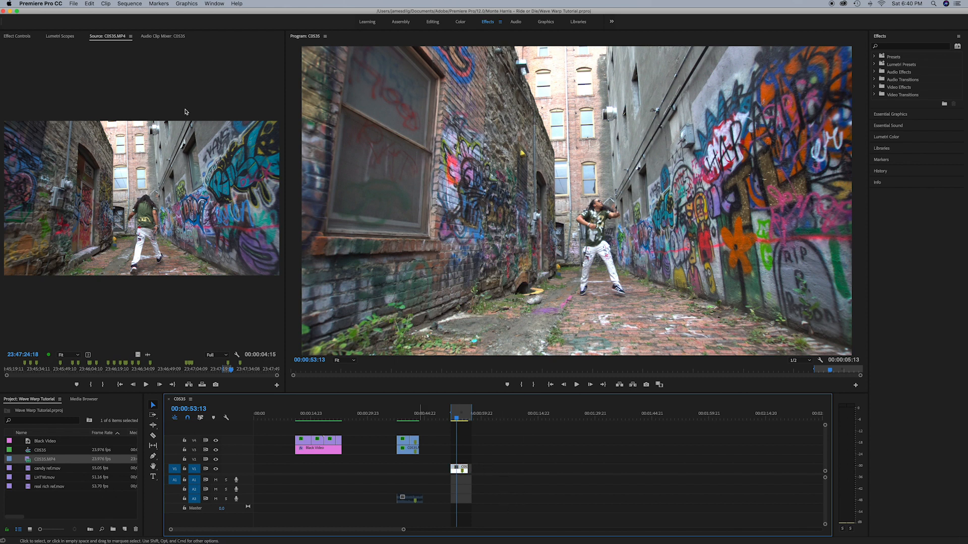
pyautogui.click(17, 36)
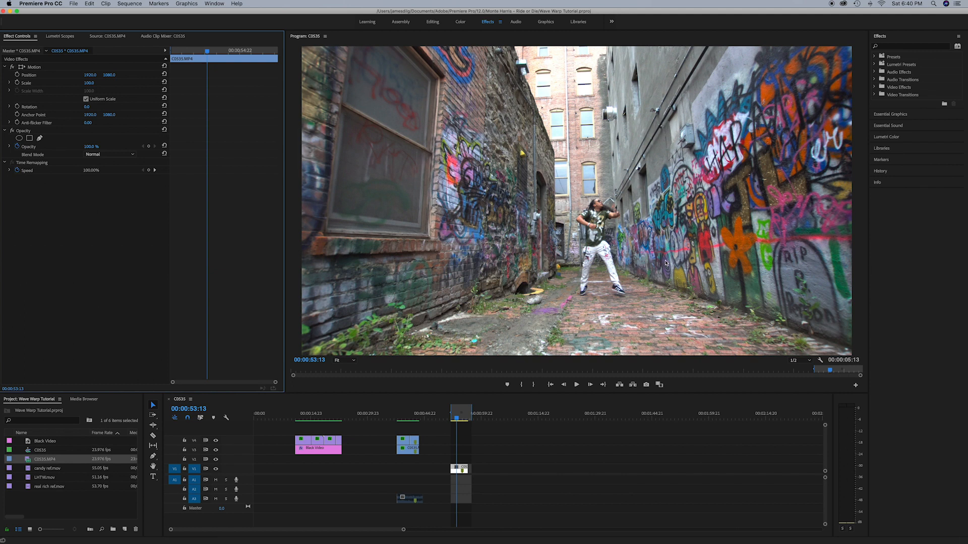
pyautogui.click(93, 80)
pyautogui.press('Return')
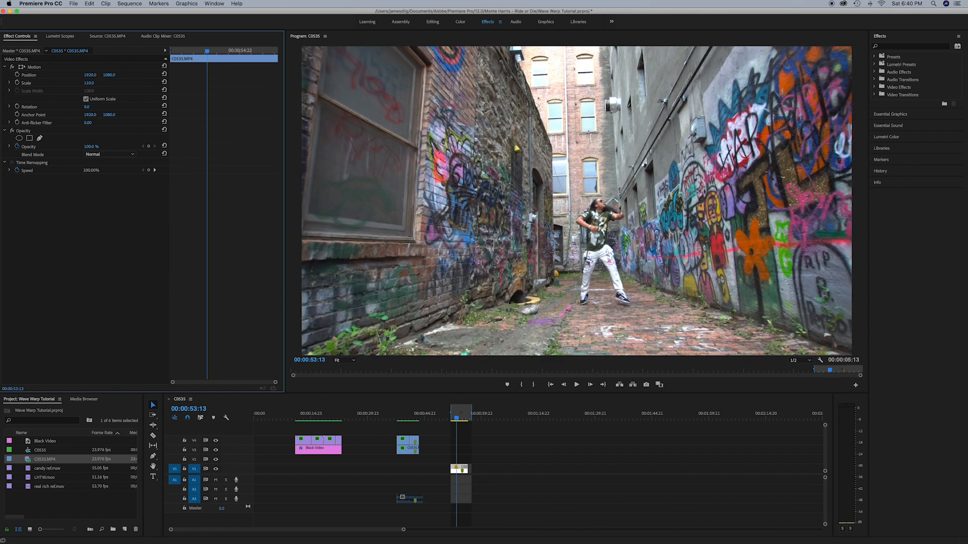
# Undo and redo the scale change to compare the clip's framing at both sizes.
pyautogui.click(481, 456)
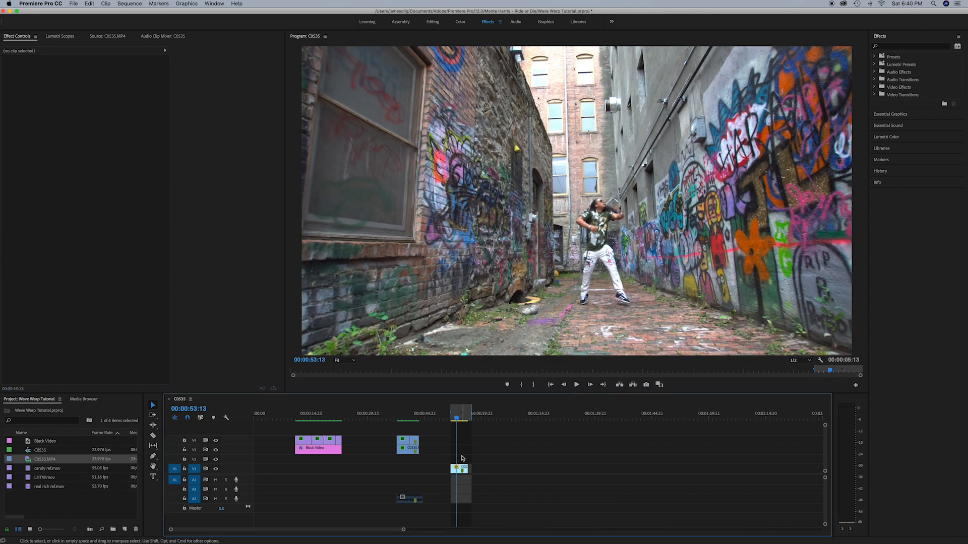
pyautogui.press('super+z')
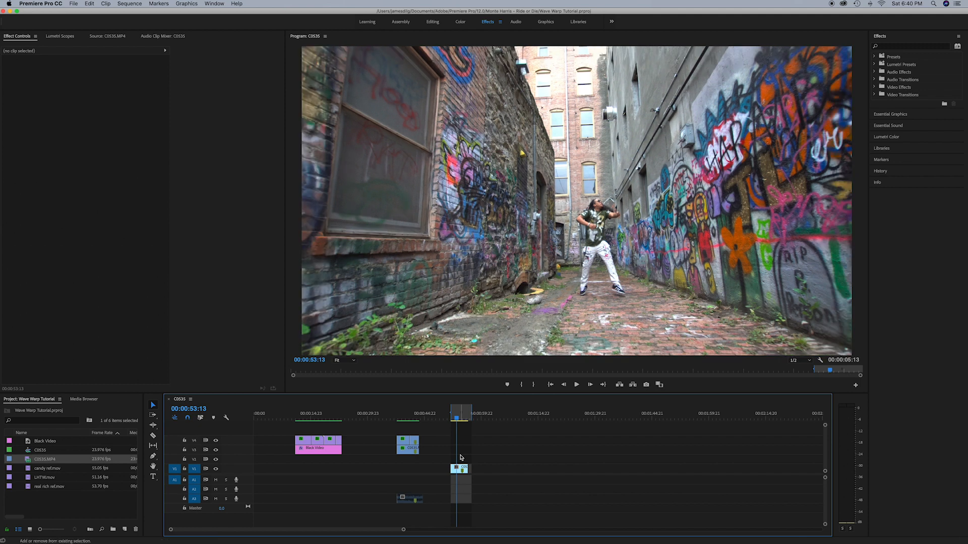
pyautogui.press('super+shift+z')
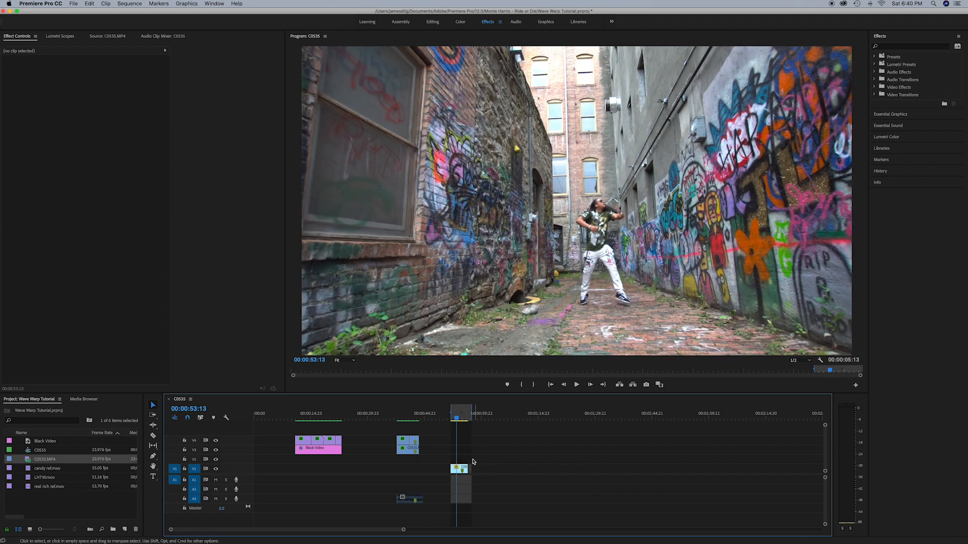
pyautogui.click(455, 469)
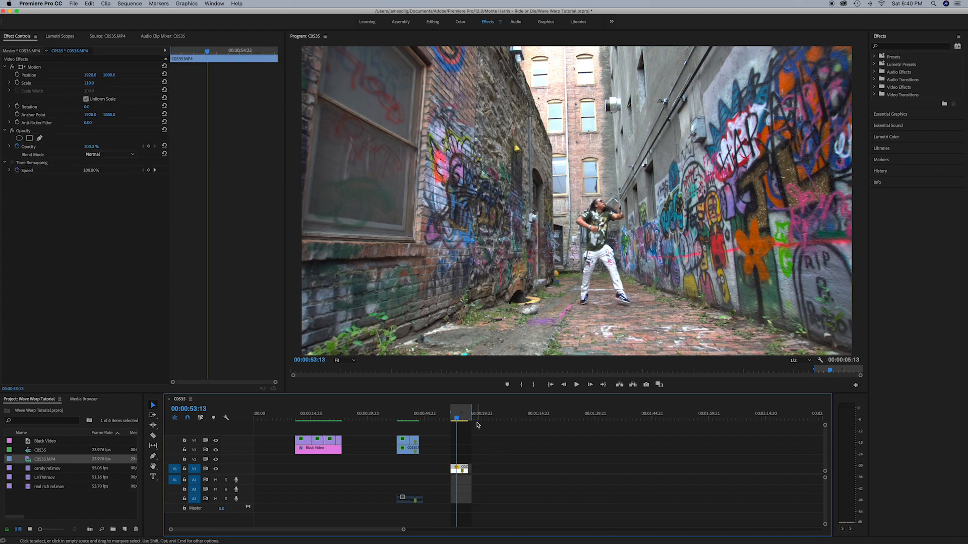
pyautogui.click(483, 460)
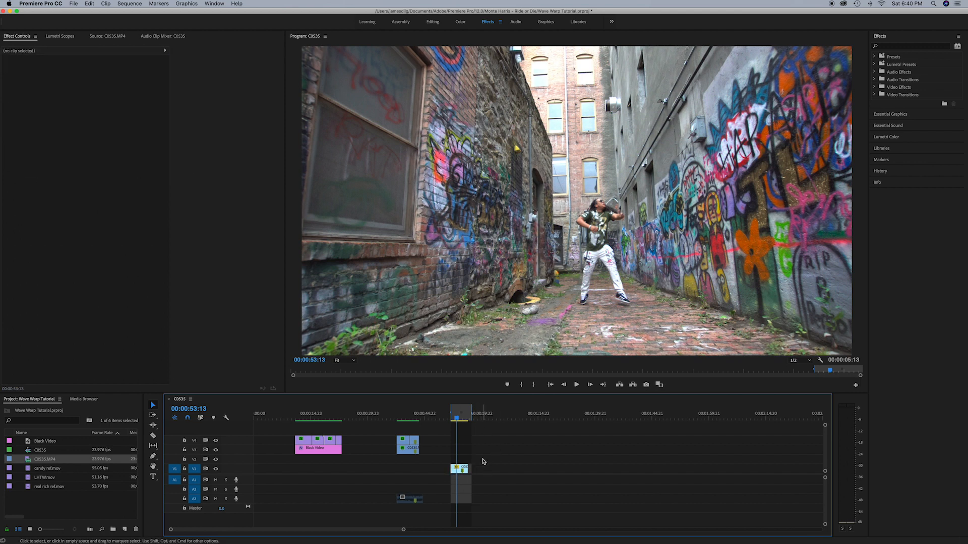
# Duplicate the scaled C0535.MP4 clip from V1 onto track V2, directly above the original.
pyautogui.click(457, 470)
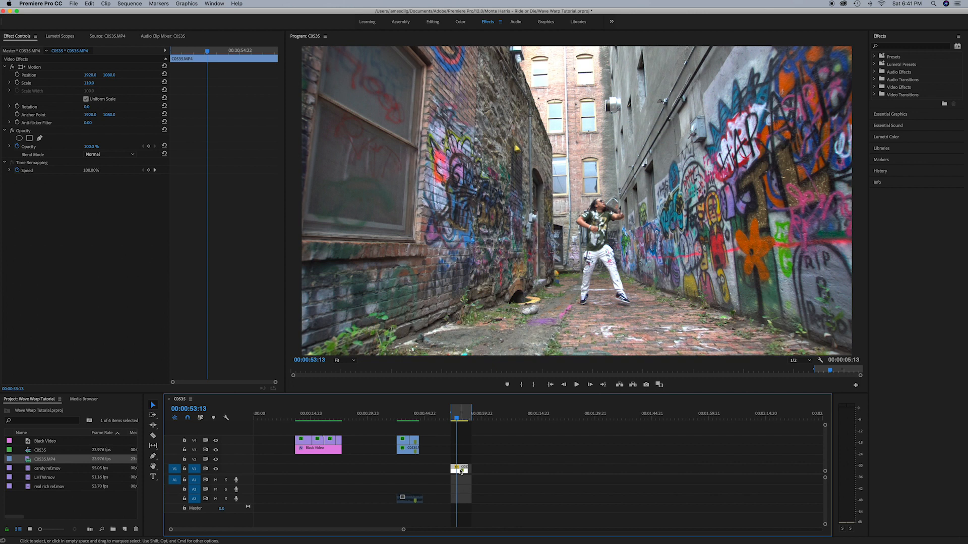
pyautogui.moveTo(461, 471); pyautogui.dragTo(462, 460)
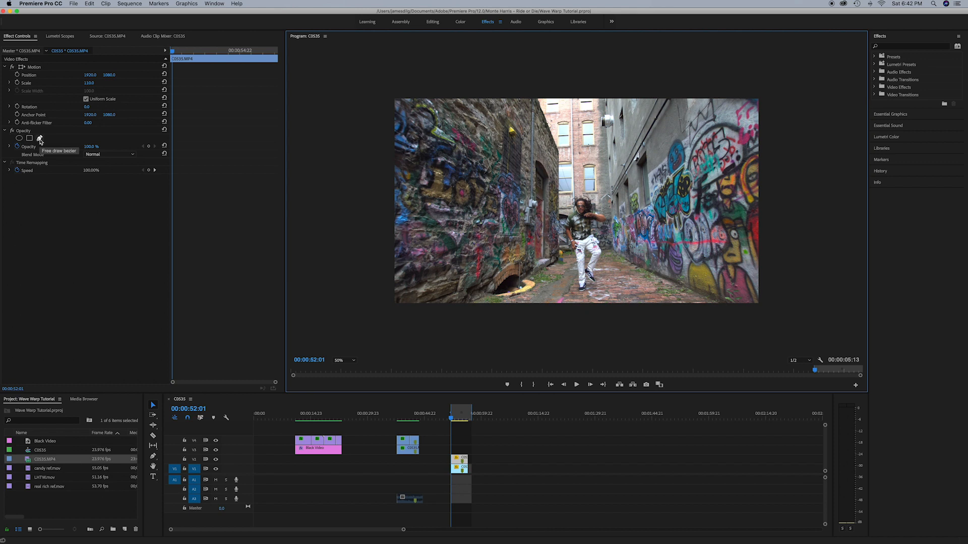
# Draw a closed freeform opacity mask around the dancer on the V2 copy of C0535.MP4.
pyautogui.click(39, 139)
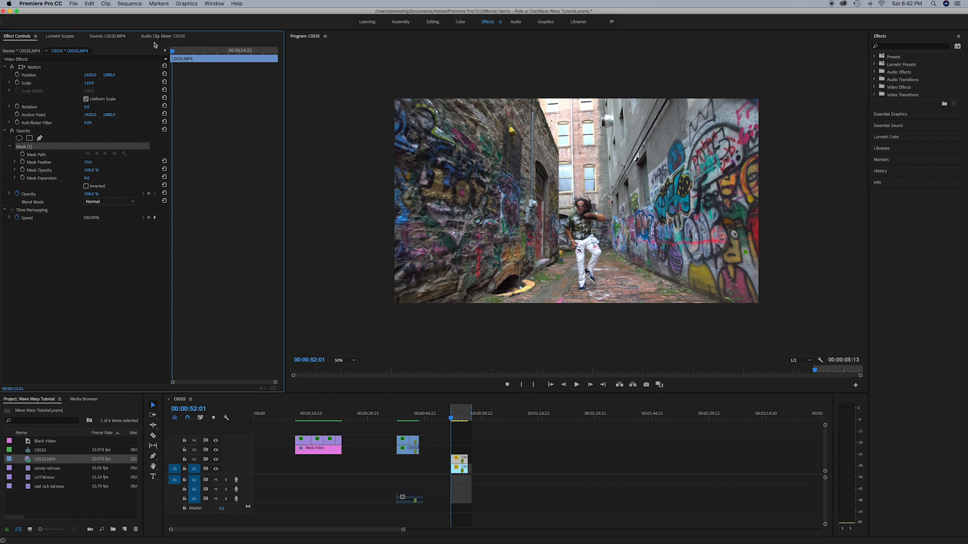
pyautogui.click(567, 294)
pyautogui.click(576, 182)
pyautogui.click(604, 296)
pyautogui.click(574, 300)
pyautogui.click(568, 294)
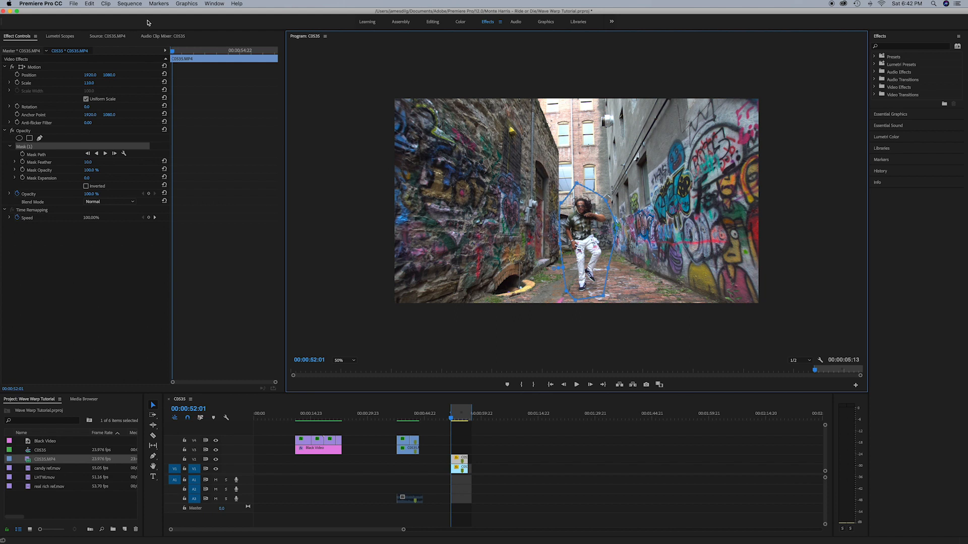
# Start Mask Path keyframing at the clip's first frame, 00:00:51:23, and check the following frames before returning there.
pyautogui.moveTo(172, 52); pyautogui.dragTo(169, 54)
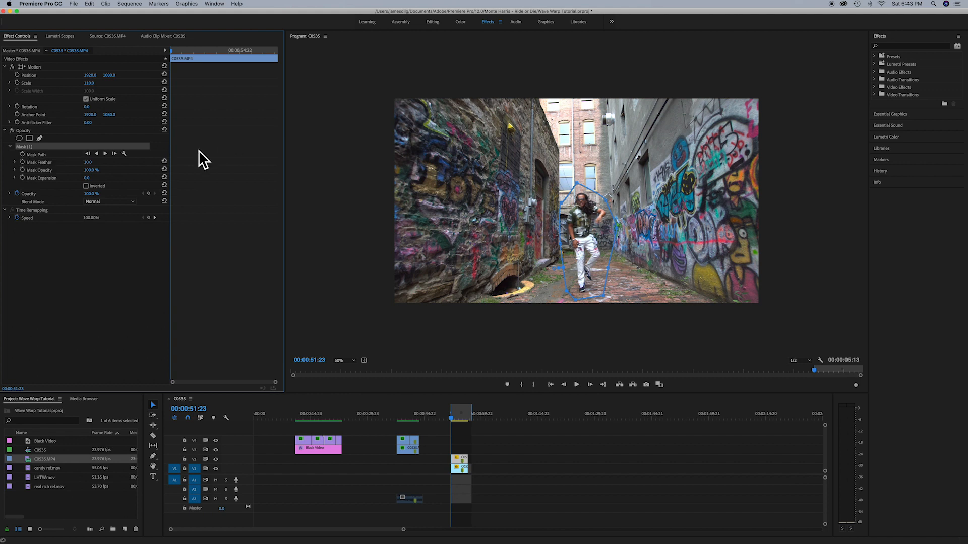
pyautogui.click(22, 155)
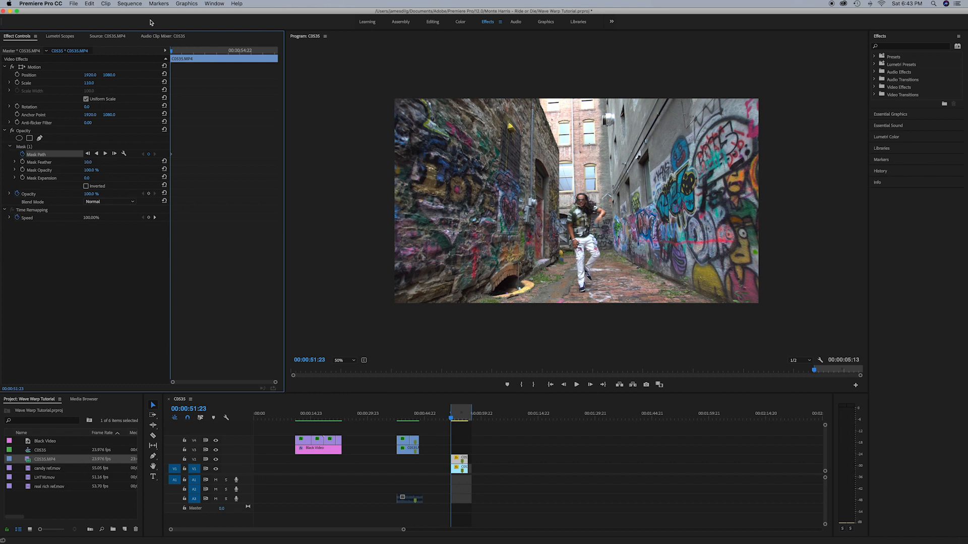
pyautogui.moveTo(171, 50)
pyautogui.mouseDown()
pyautogui.moveTo(270, 57)
pyautogui.moveTo(173, 57)
pyautogui.mouseUp()
pyautogui.press('space')
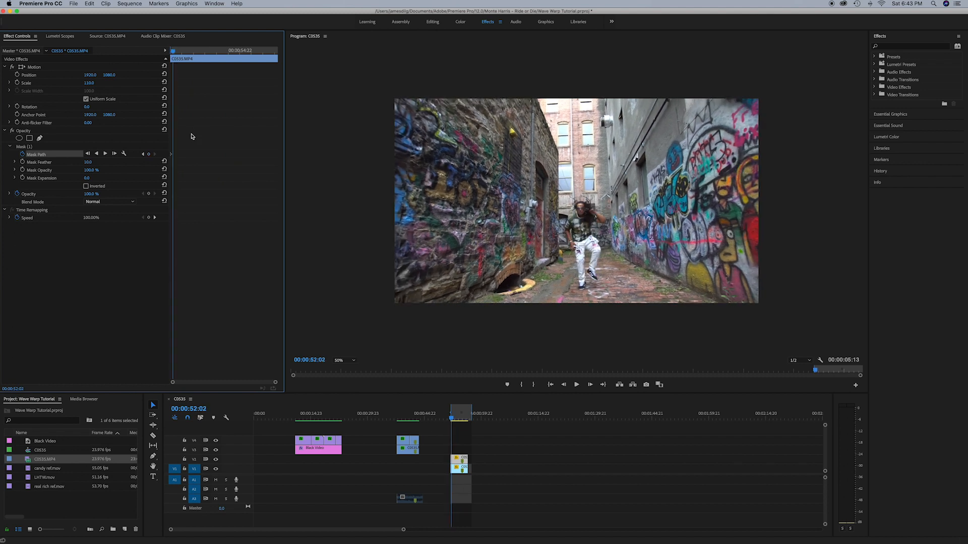
pyautogui.press('Up')
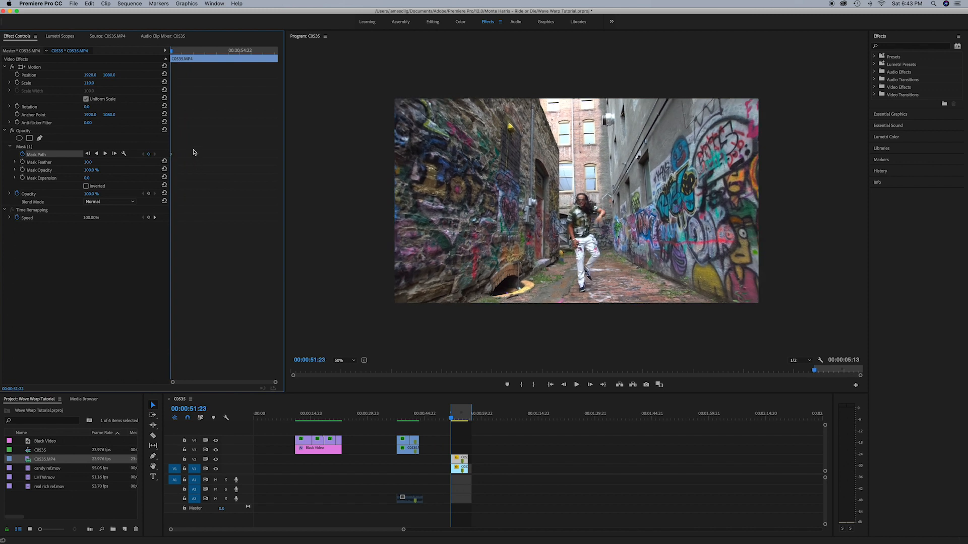
# Keyframe the mask to follow the dancer, repositioning it at 00:00:52:06 and at further frames up to 00:00:55:19.
pyautogui.click(36, 147)
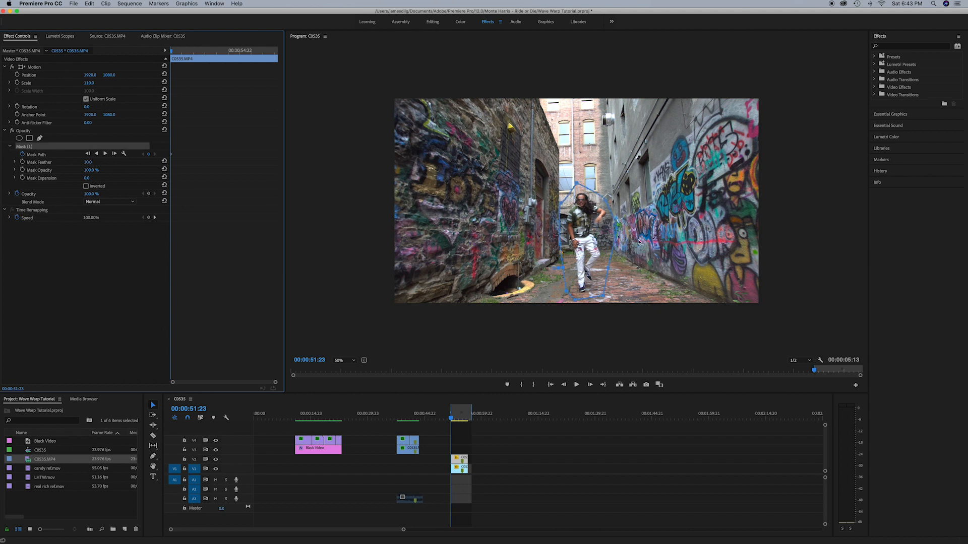
pyautogui.moveTo(191, 66)
pyautogui.mouseDown()
pyautogui.moveTo(177, 68)
pyautogui.moveTo(183, 77)
pyautogui.mouseUp()
pyautogui.press('space')
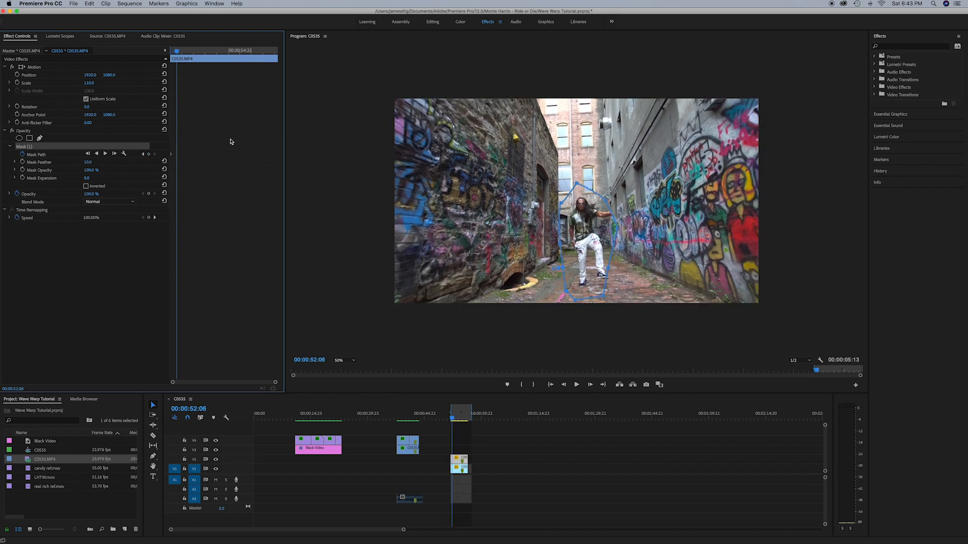
pyautogui.click(591, 250)
pyautogui.moveTo(591, 250); pyautogui.dragTo(595, 249)
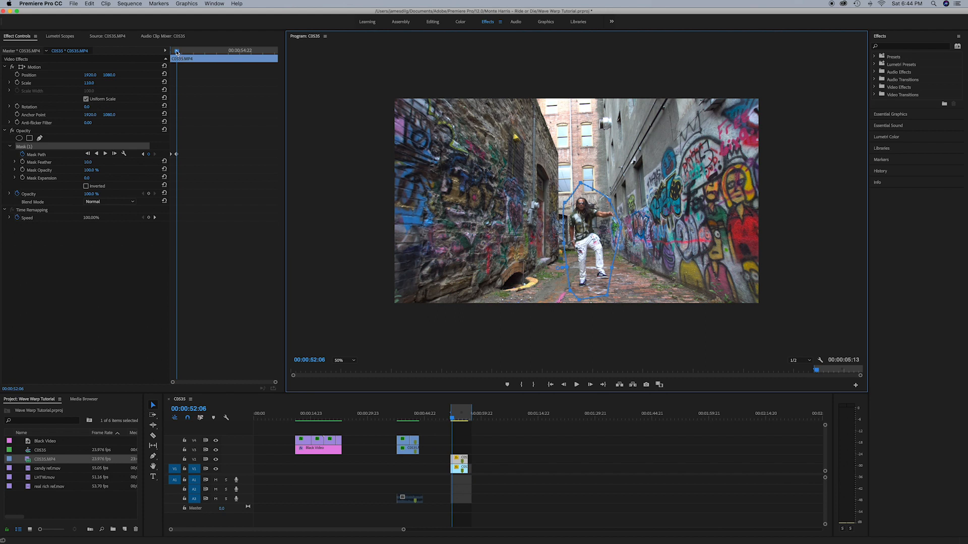
pyautogui.click(105, 153)
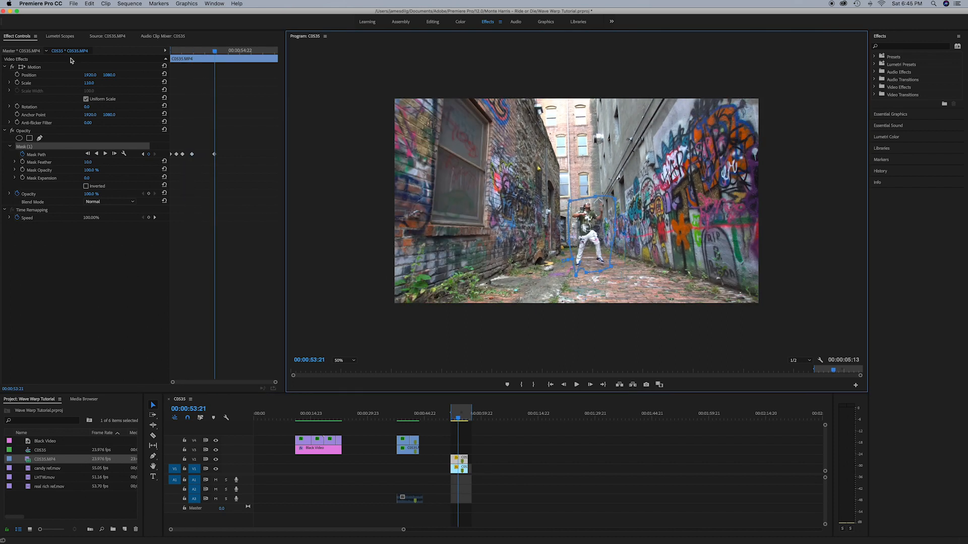
pyautogui.click(456, 417)
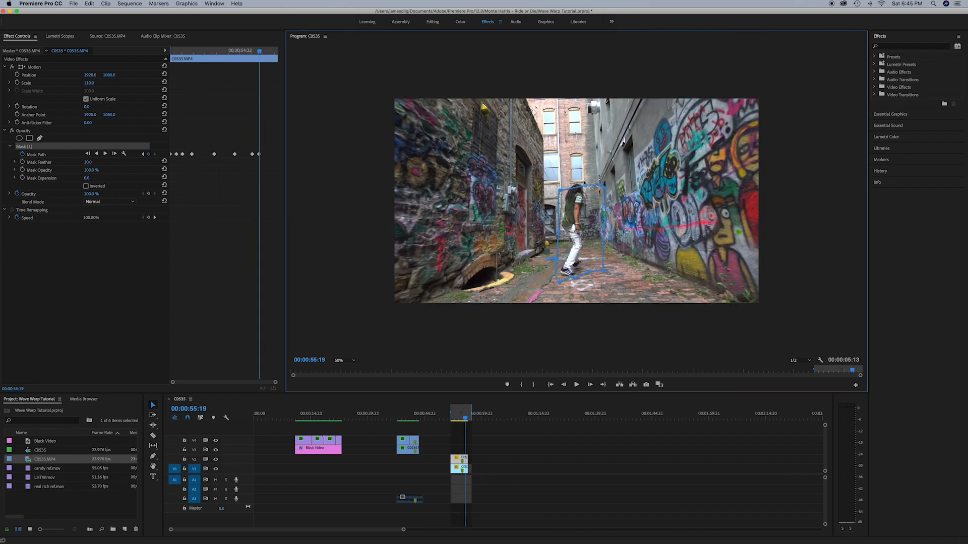
# Trim the ends of both stacked C0535.MP4 clips to shortly after the last mask keyframe, and save the project.
pyautogui.click(477, 451)
pyautogui.click(458, 460)
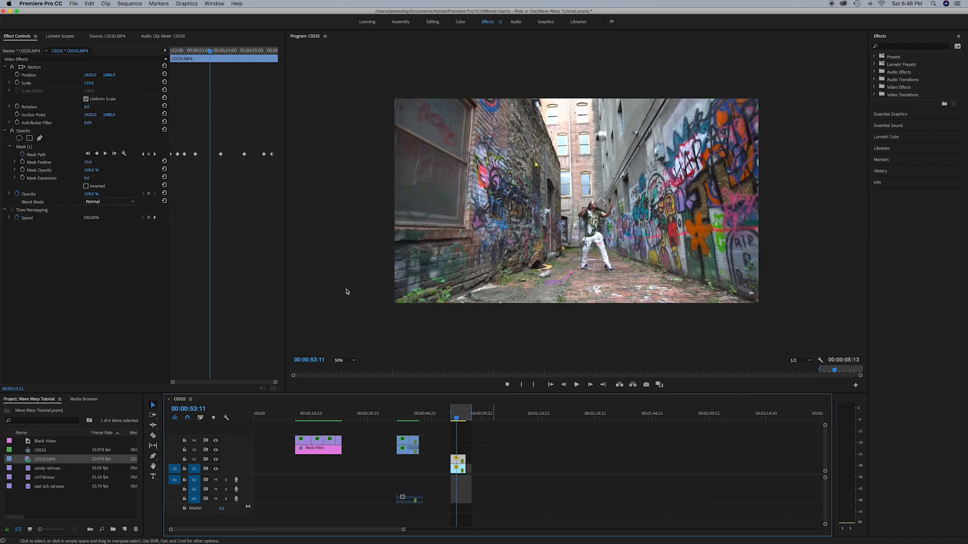
pyautogui.click(170, 50)
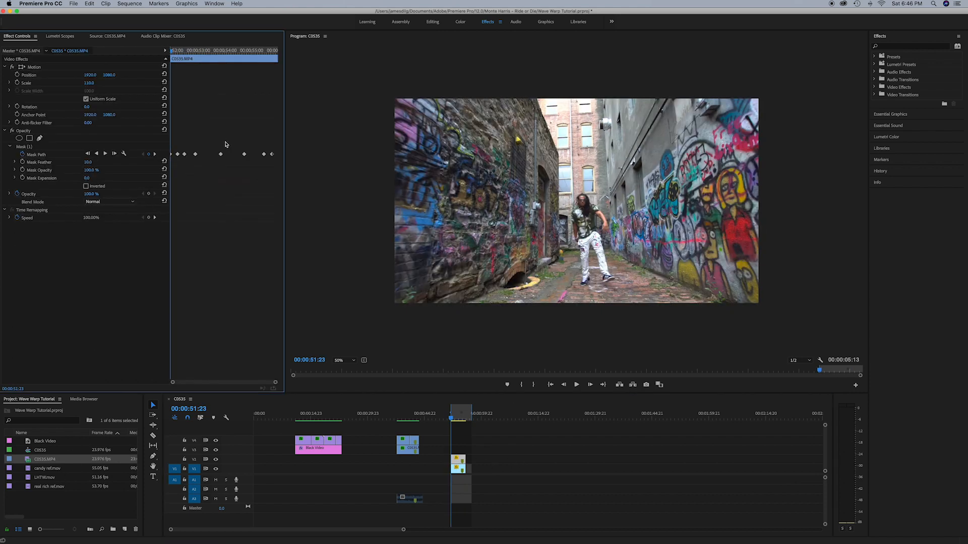
pyautogui.press('super+s')
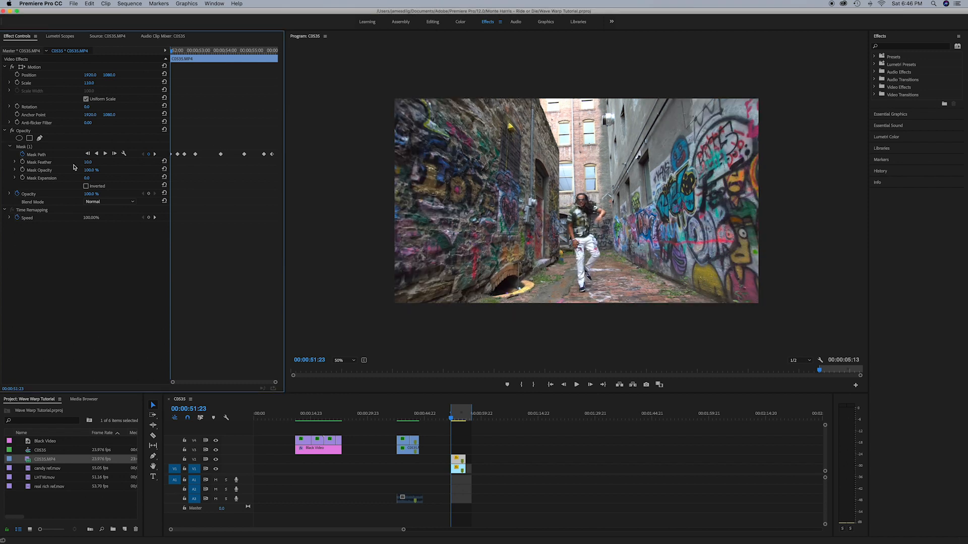
# Scrub through the V2 clip with its mask selected to check that it follows the dancer, and save the project.
pyautogui.click(29, 147)
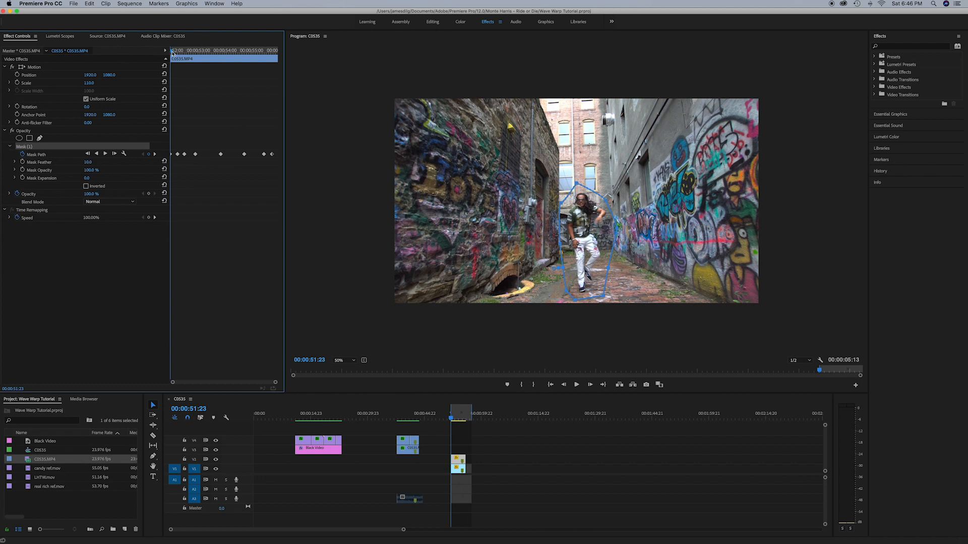
pyautogui.moveTo(173, 53); pyautogui.dragTo(275, 71)
pyautogui.moveTo(255, 72); pyautogui.dragTo(171, 72)
pyautogui.click(489, 448)
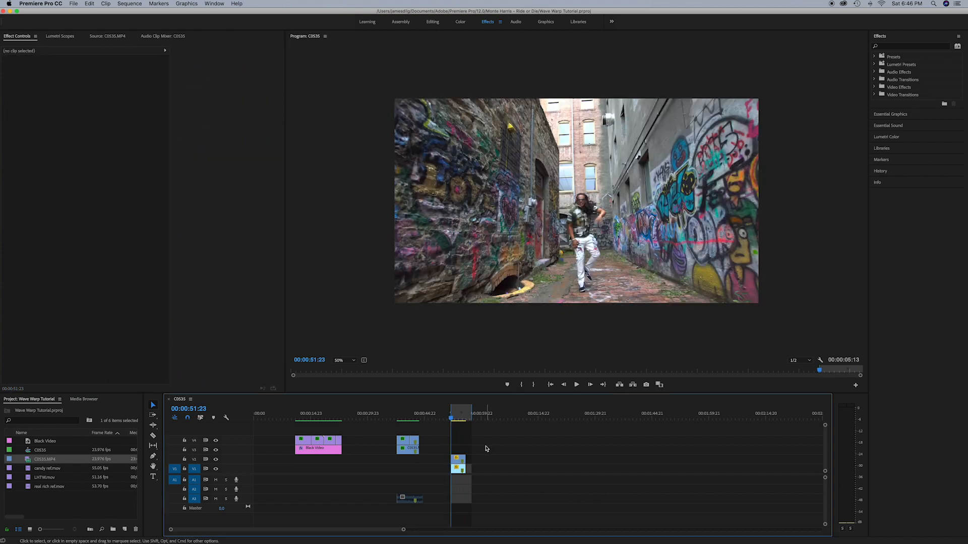
pyautogui.press('super+s')
pyautogui.click(455, 418)
pyautogui.press('space')
# Inspect the effect settings of the stacked clips on V2 and V1, clear the selection and save the project.
pyautogui.click(458, 469)
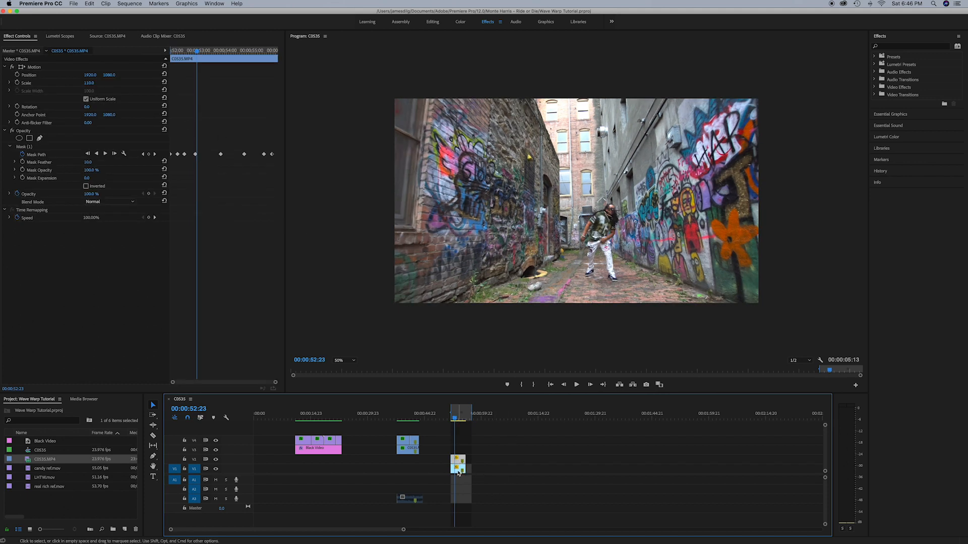
pyautogui.press('Delete')
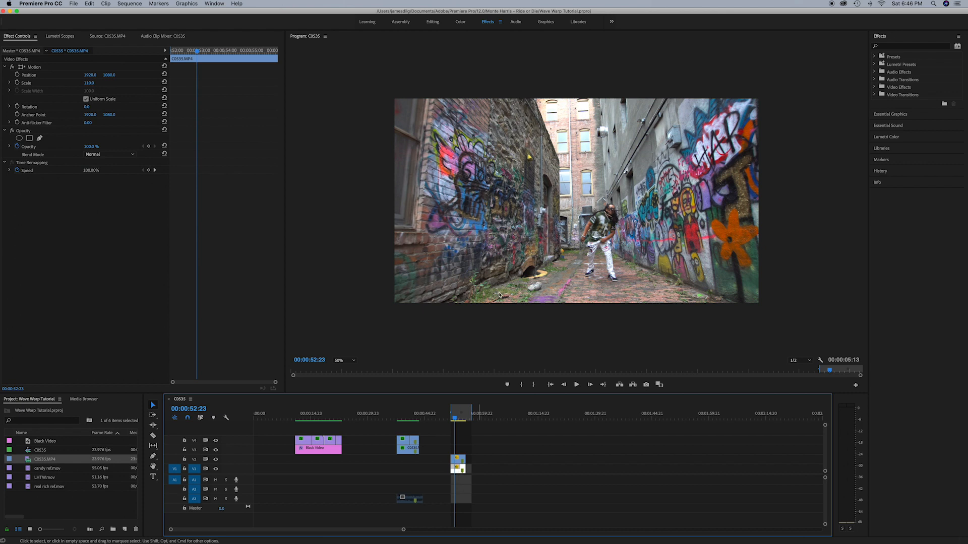
pyautogui.click(485, 451)
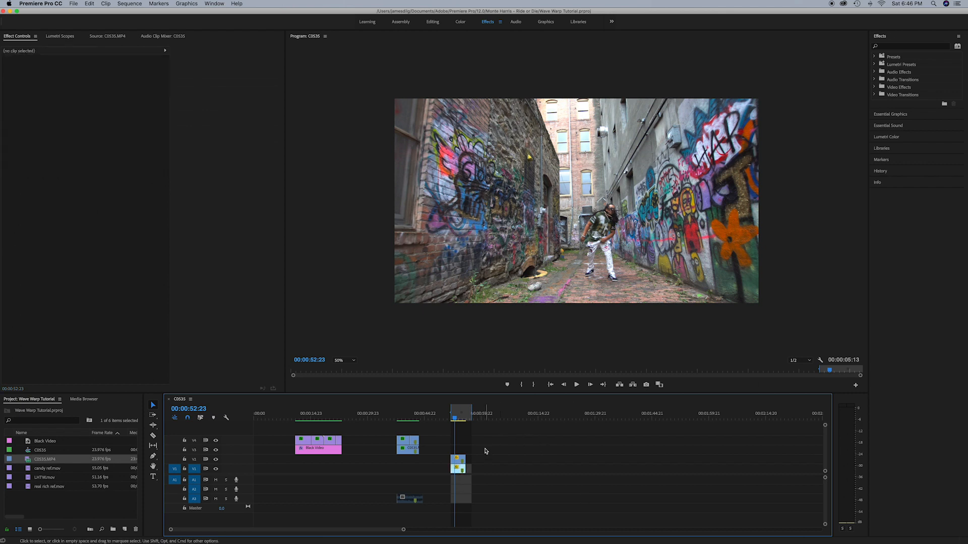
pyautogui.press('super+s')
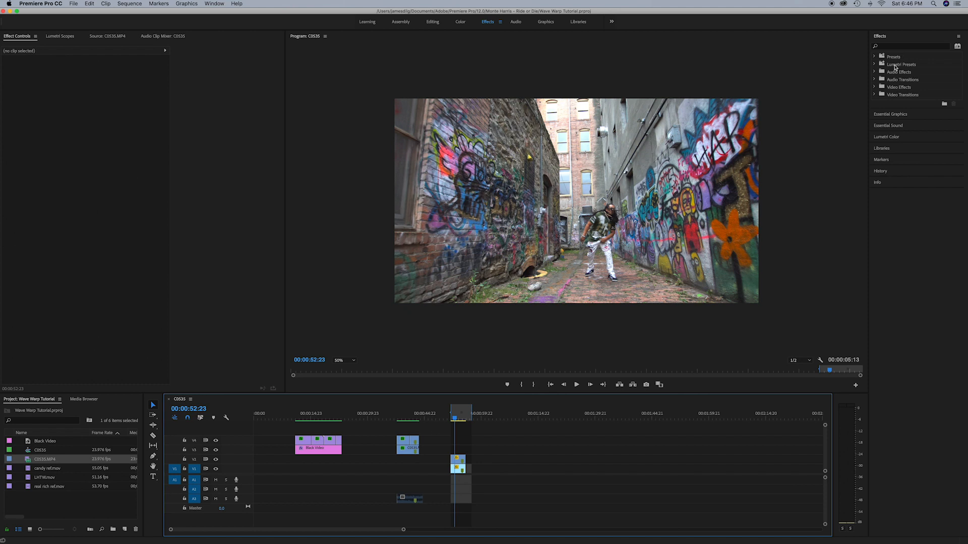
# Find the Wave Warp video effect and apply it to the C0535.MP4 clip on V1.
pyautogui.click(898, 46)
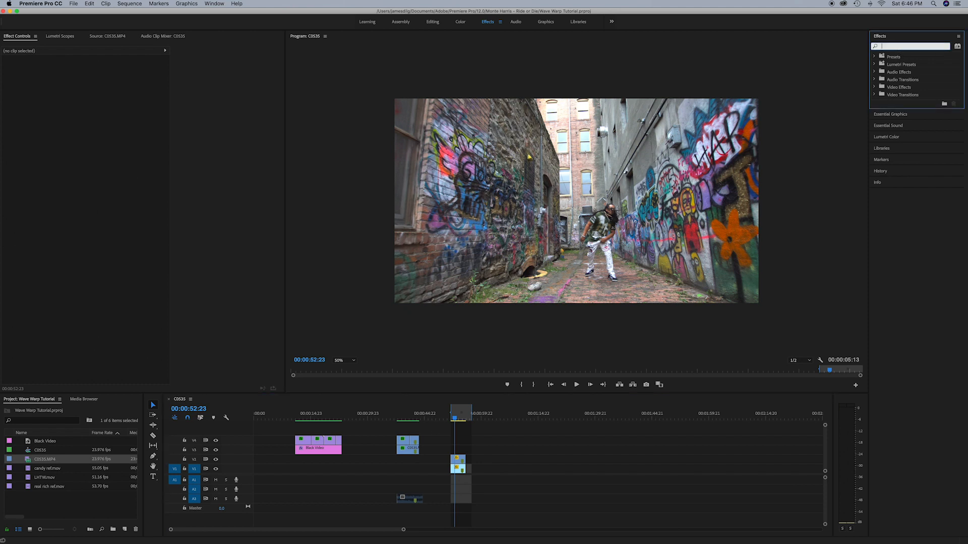
pyautogui.write('wave warp')
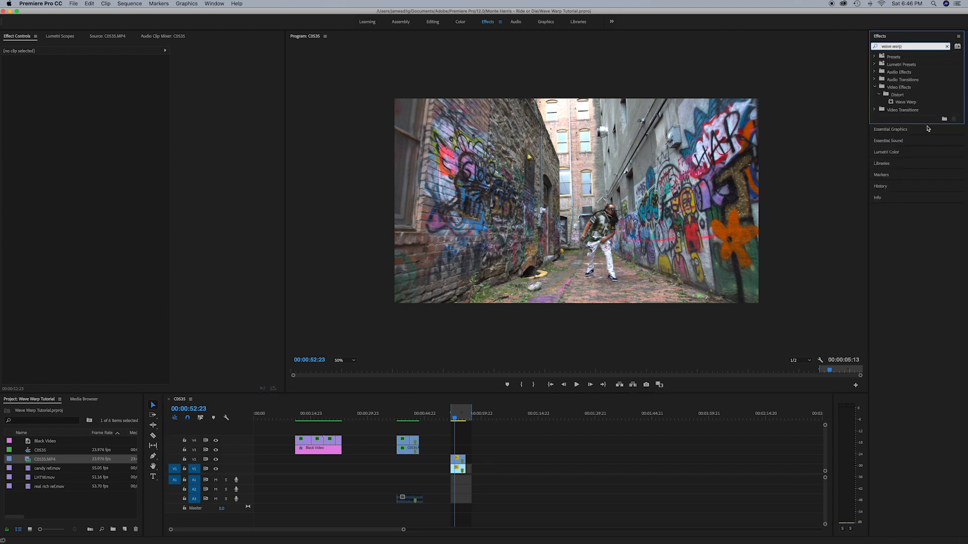
pyautogui.click(905, 102)
pyautogui.moveTo(537, 543); pyautogui.dragTo(458, 470)
pyautogui.click(458, 469)
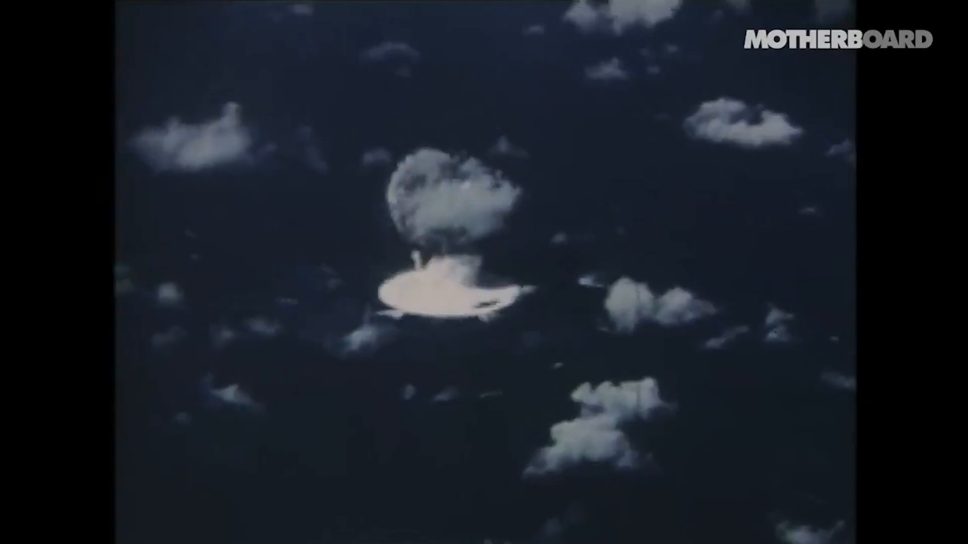
# Set the program preview's zoom to Fit, scrub to 00:00:52:20 to check the warped background, and save the project.
pyautogui.click(342, 361)
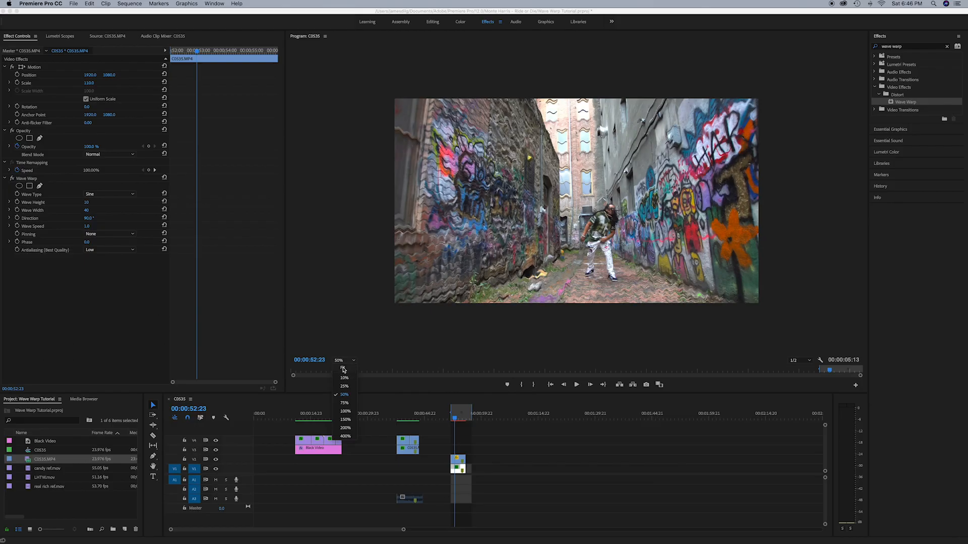
pyautogui.click(343, 369)
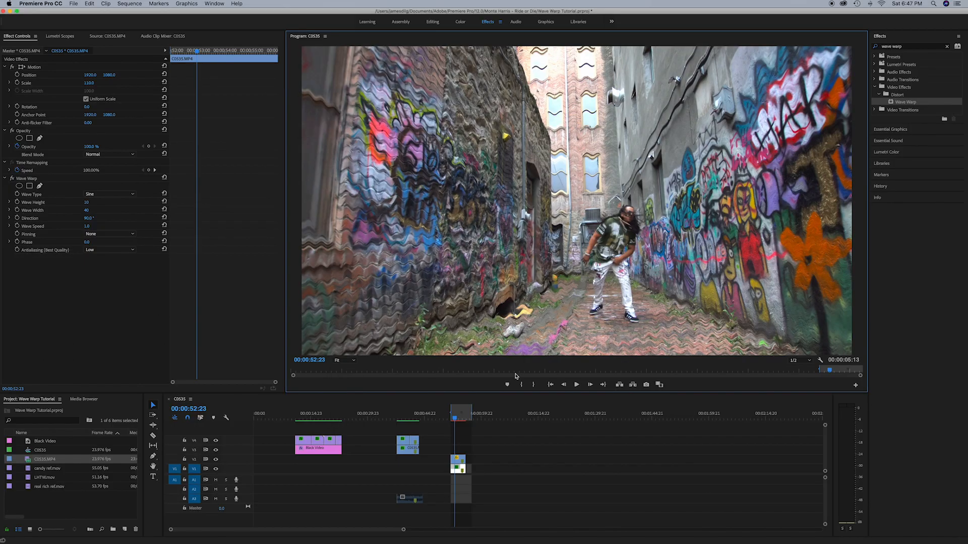
pyautogui.click(455, 419)
pyautogui.moveTo(455, 420); pyautogui.dragTo(455, 420)
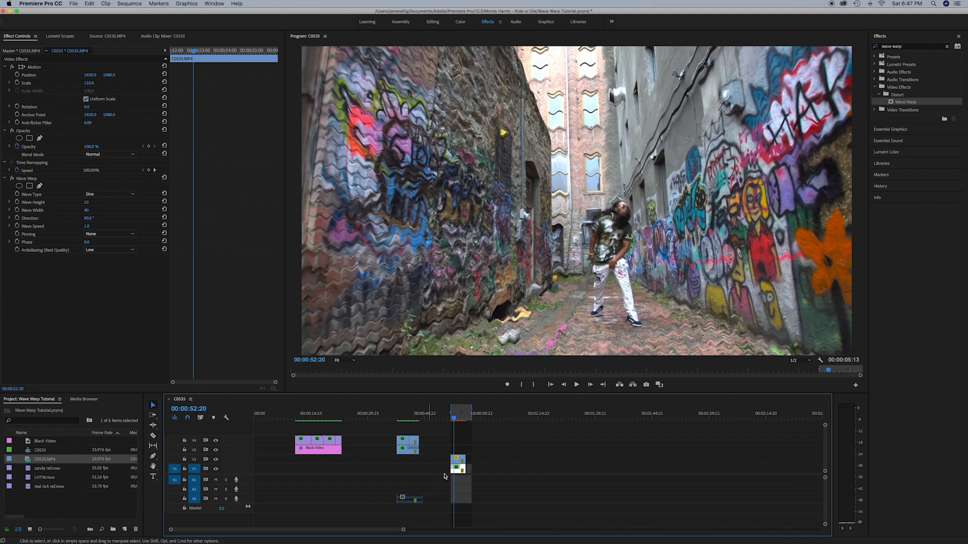
pyautogui.click(491, 451)
pyautogui.press('super+s')
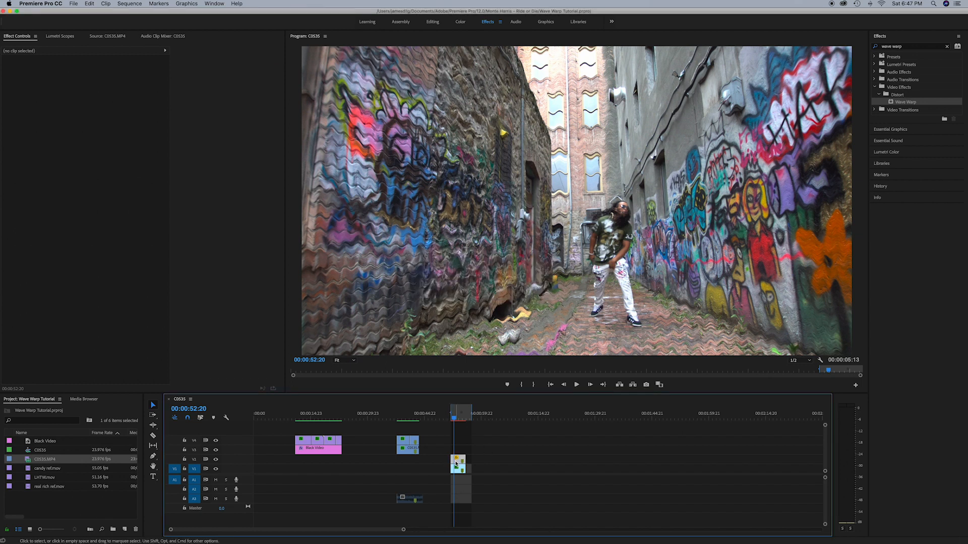
# Find the Invert video effect in the Channel category and apply it to the wave-warped clip on V1.
pyautogui.click(456, 465)
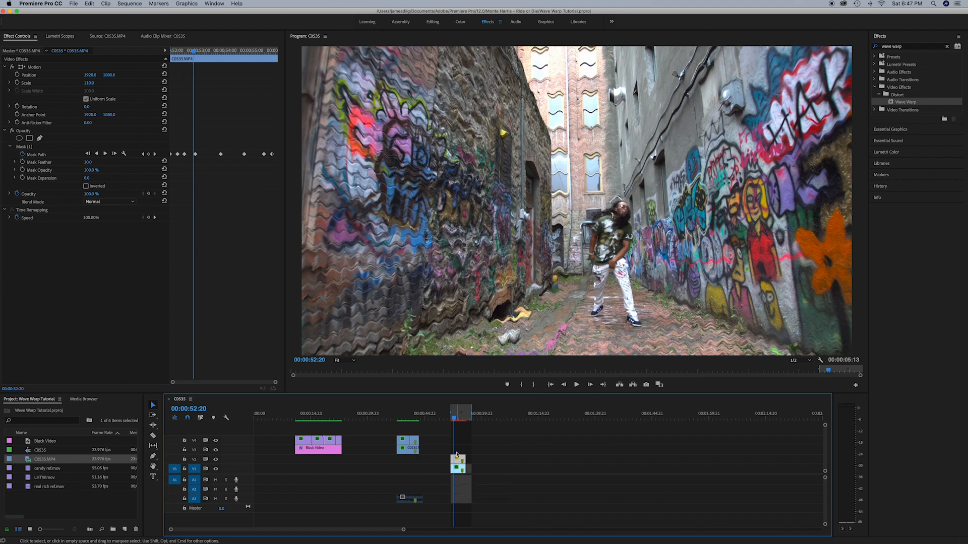
pyautogui.click(457, 473)
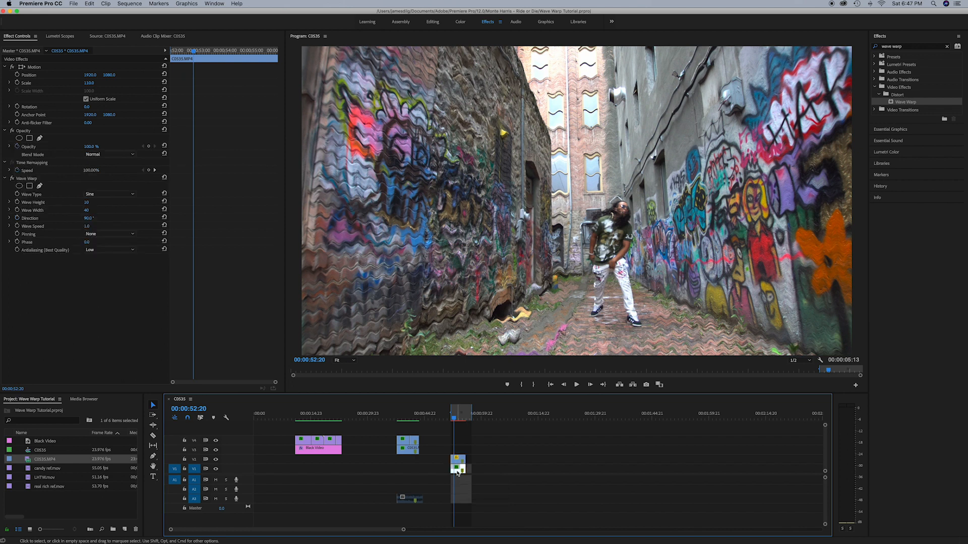
pyautogui.click(947, 47)
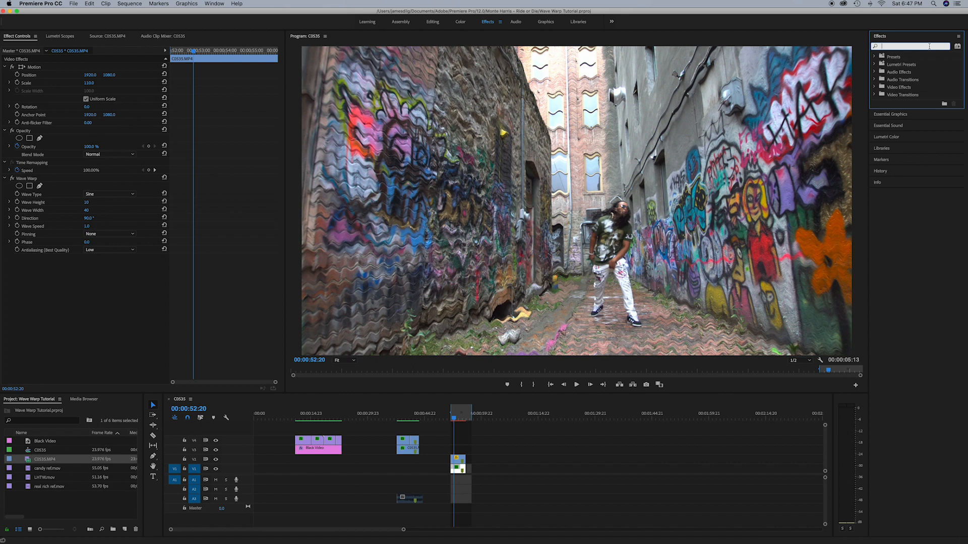
pyautogui.write('invert')
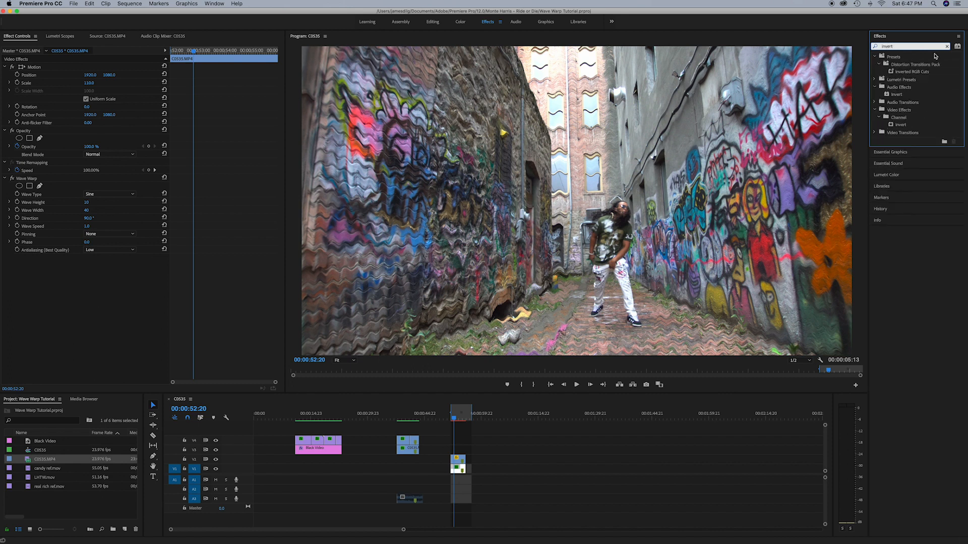
pyautogui.click(897, 125)
pyautogui.moveTo(384, 539); pyautogui.dragTo(458, 469)
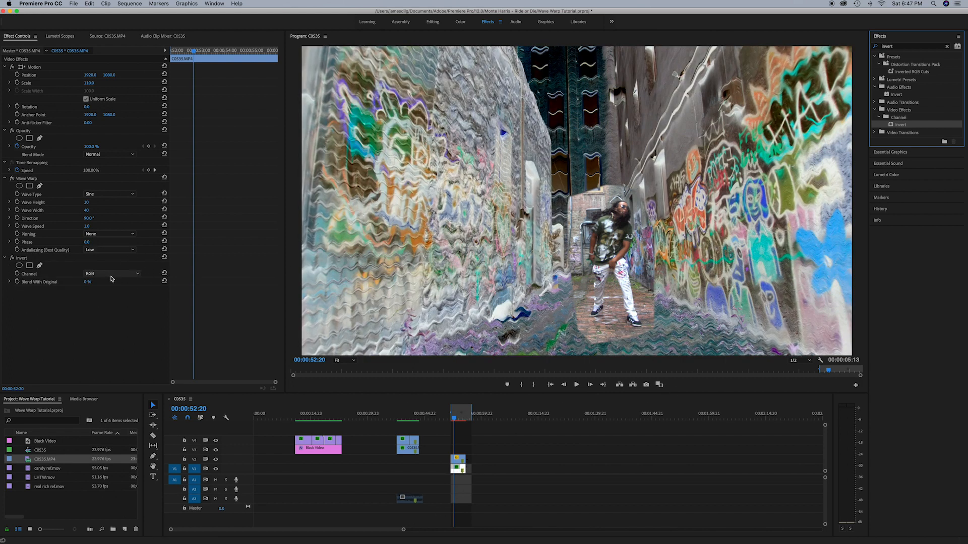
# Try the In Phase Chrominance and Hue channels for the V1 clip's Invert effect, and disable the effect with Hue set.
pyautogui.click(103, 274)
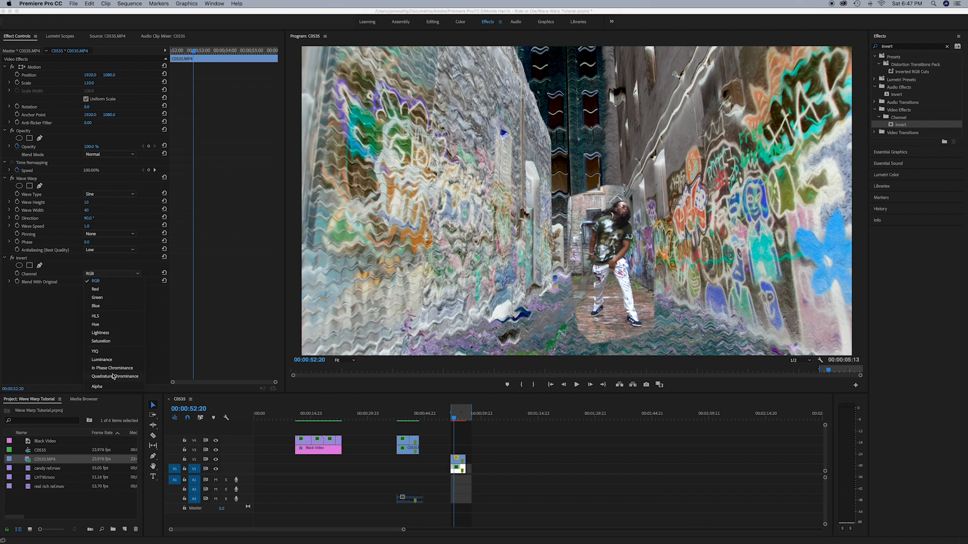
pyautogui.click(113, 368)
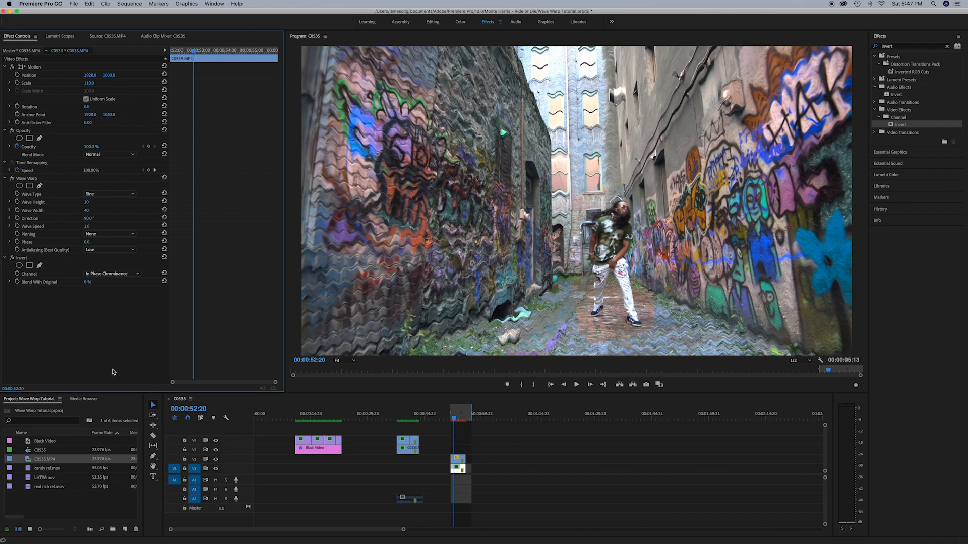
pyautogui.click(100, 273)
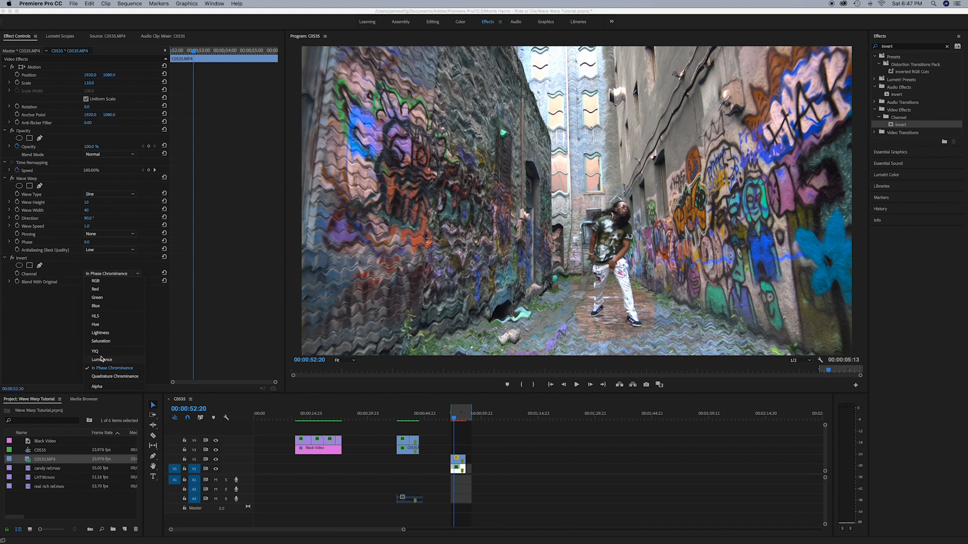
pyautogui.click(101, 324)
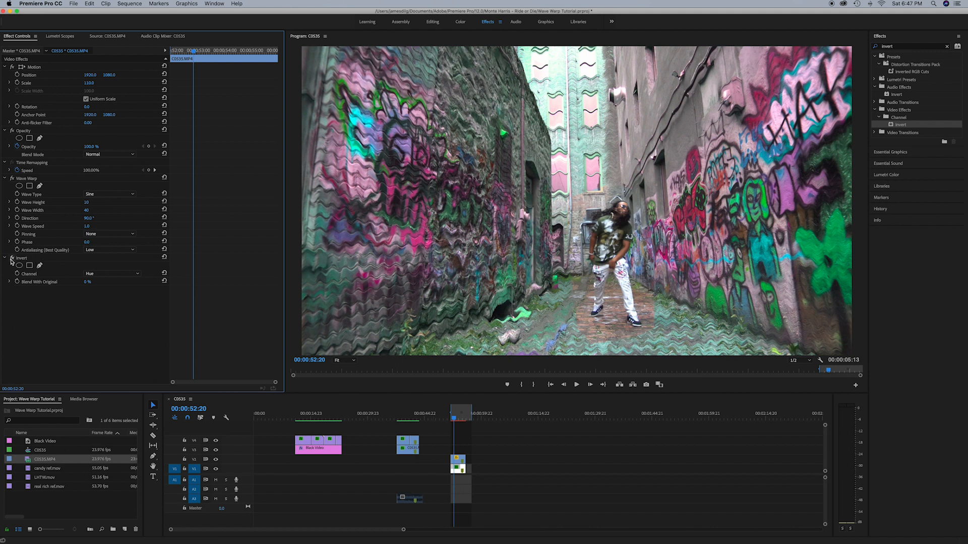
pyautogui.click(11, 259)
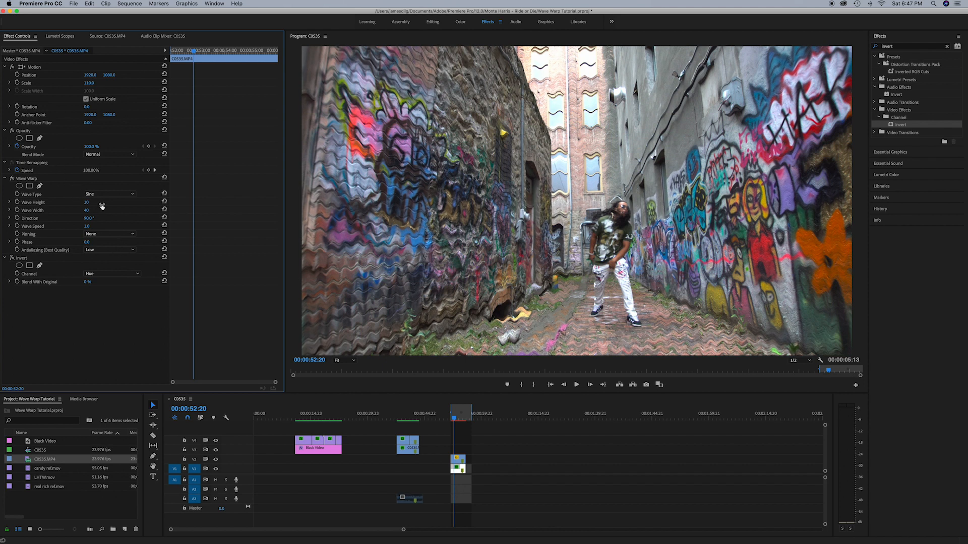
# Set the Wave Warp effect's wave height to 20 and wave width to 98, and render the sequence preview.
pyautogui.moveTo(87, 210)
pyautogui.mouseDown()
pyautogui.moveTo(119, 210)
pyautogui.moveTo(90, 207)
pyautogui.mouseUp()
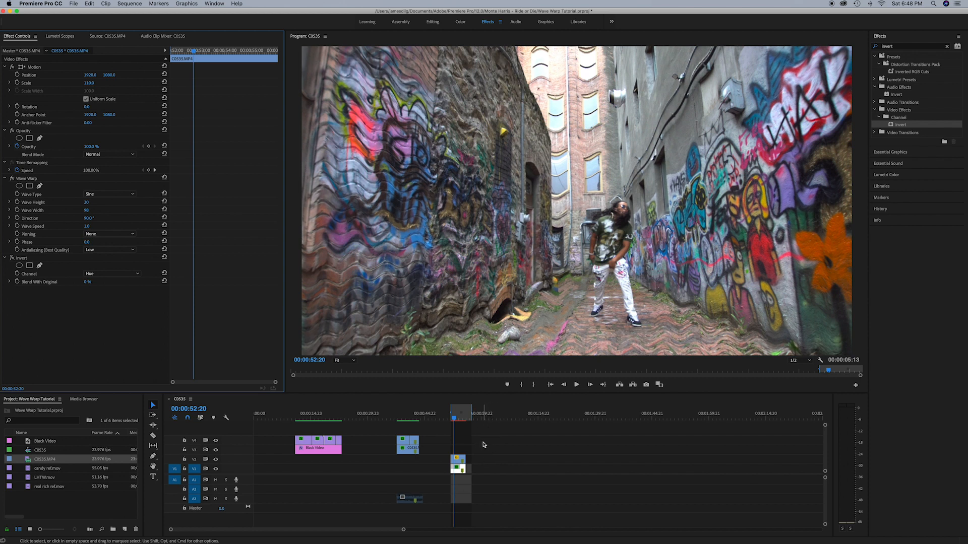
pyautogui.press('Return')
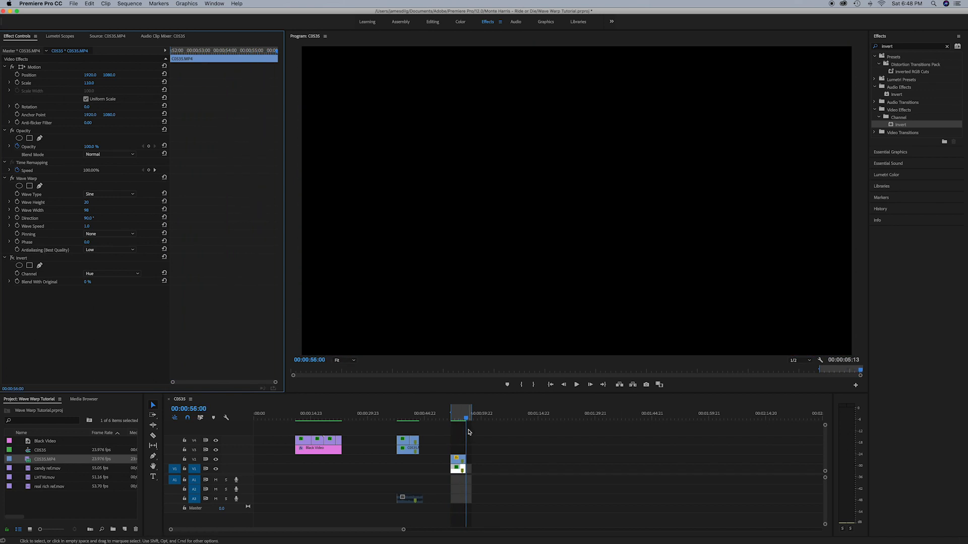
# Examine the V2 clip's opacity mask around the dancer at 200% preview zoom, from 00:00:53:13 to 00:00:53:15.
pyautogui.moveTo(457, 419); pyautogui.dragTo(457, 425)
pyautogui.click(458, 459)
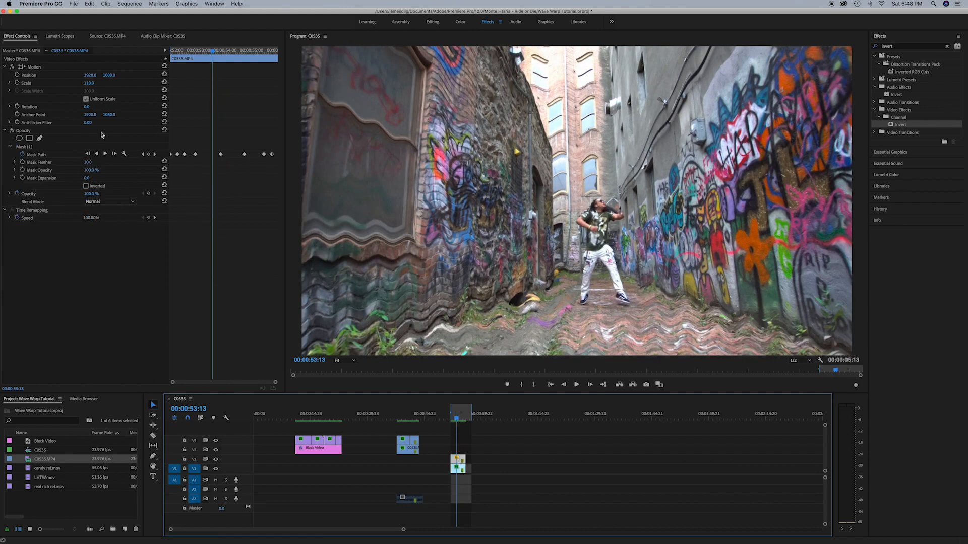
pyautogui.click(31, 147)
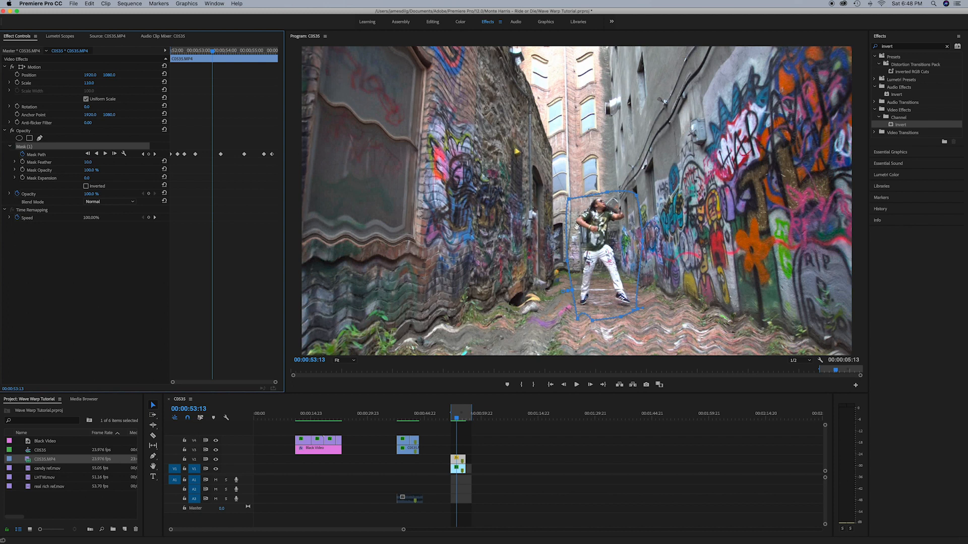
pyautogui.click(351, 361)
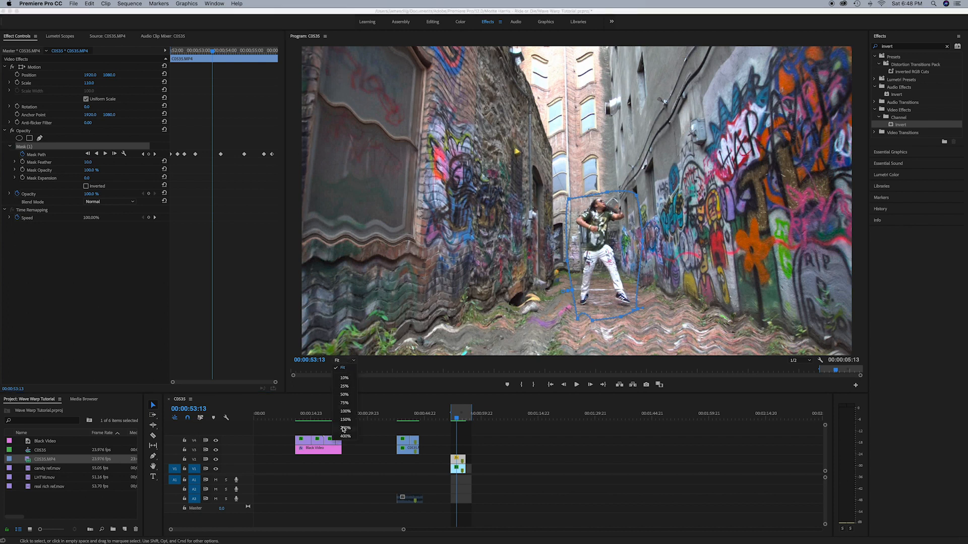
pyautogui.click(344, 428)
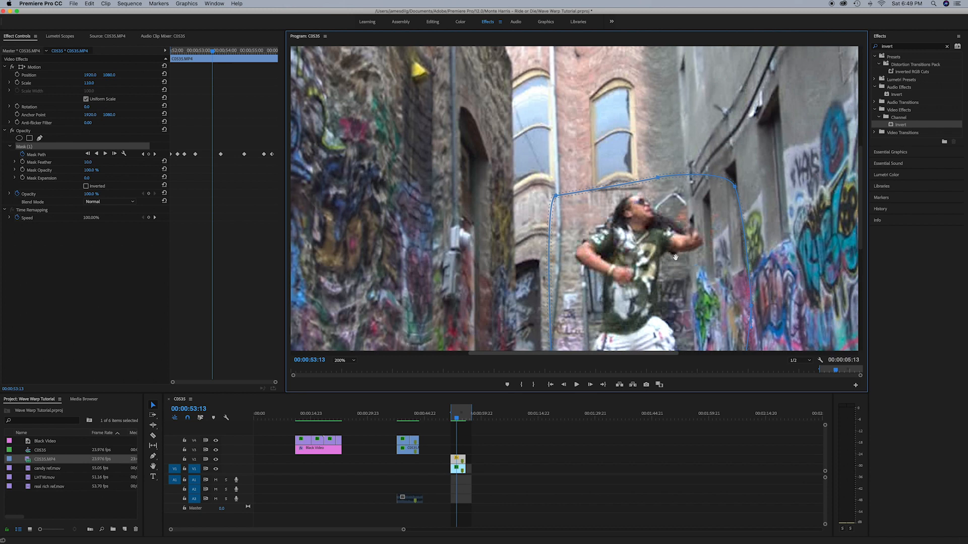
pyautogui.moveTo(194, 49); pyautogui.dragTo(215, 49)
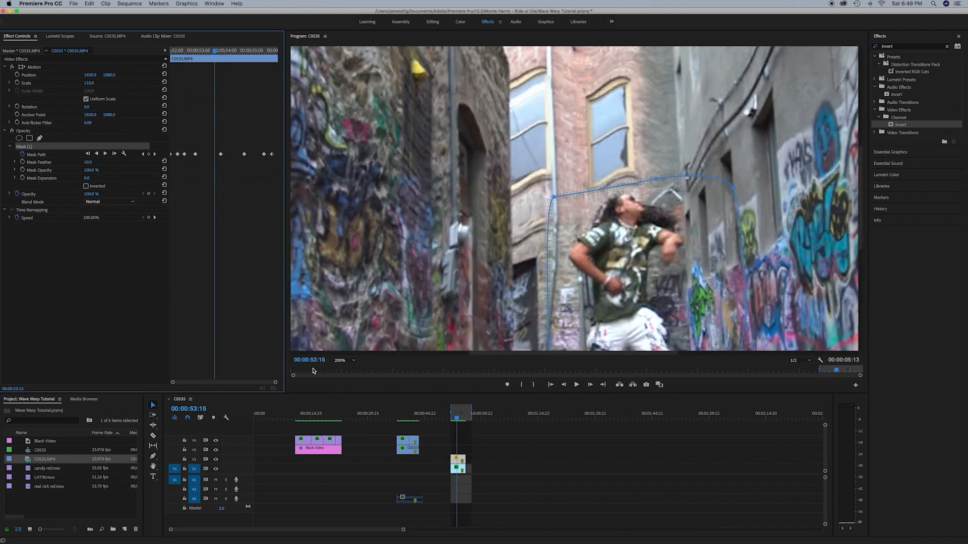
# Return the program preview's zoom to Fit, clear the clip selection and save the project.
pyautogui.click(340, 361)
pyautogui.click(341, 368)
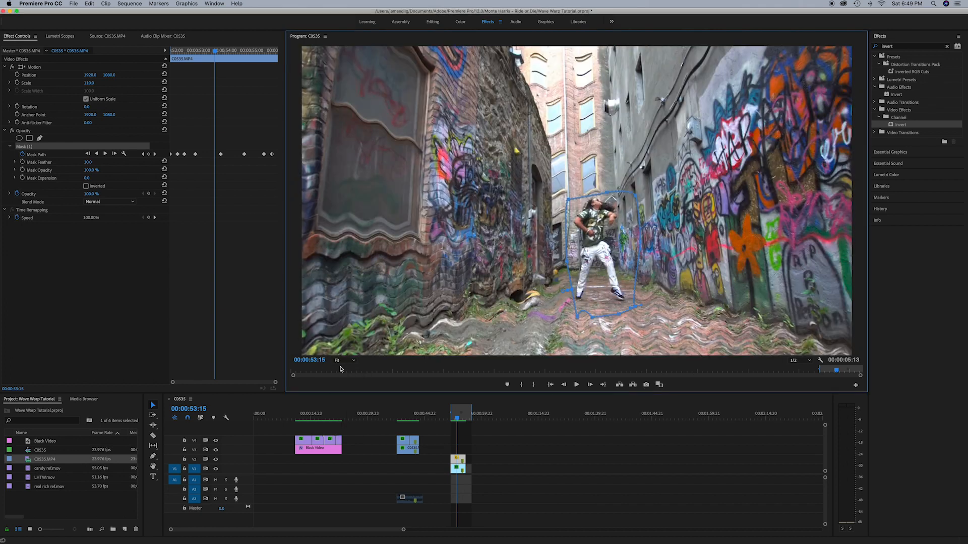
pyautogui.click(466, 453)
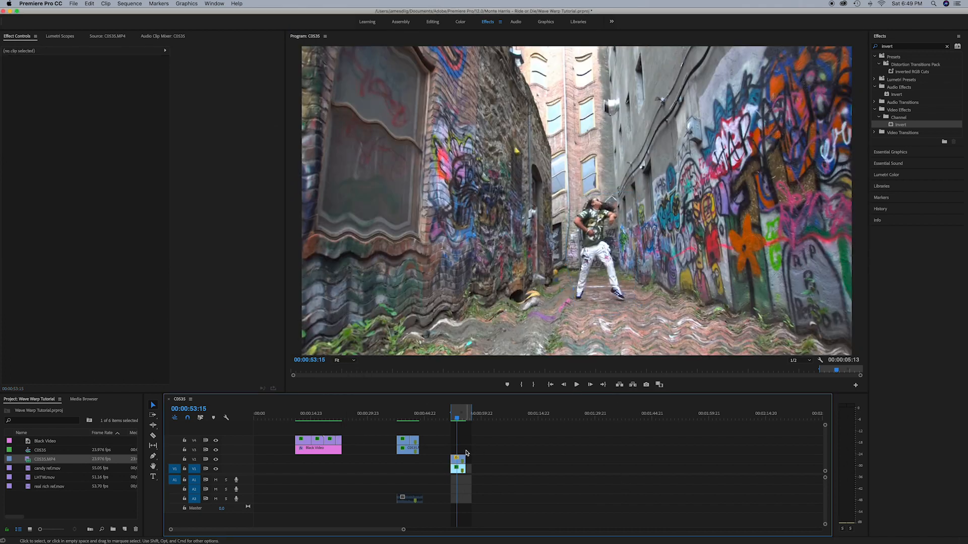
pyautogui.press('super+s')
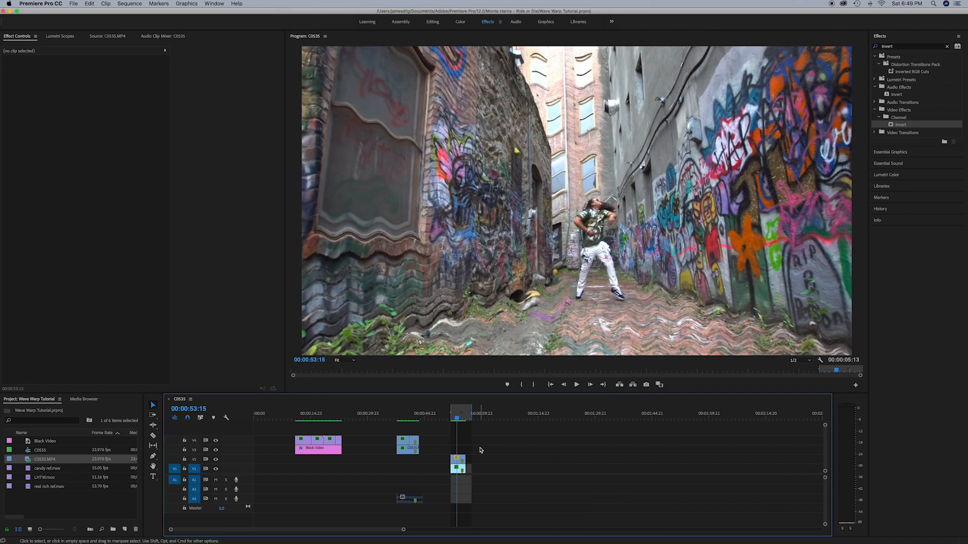